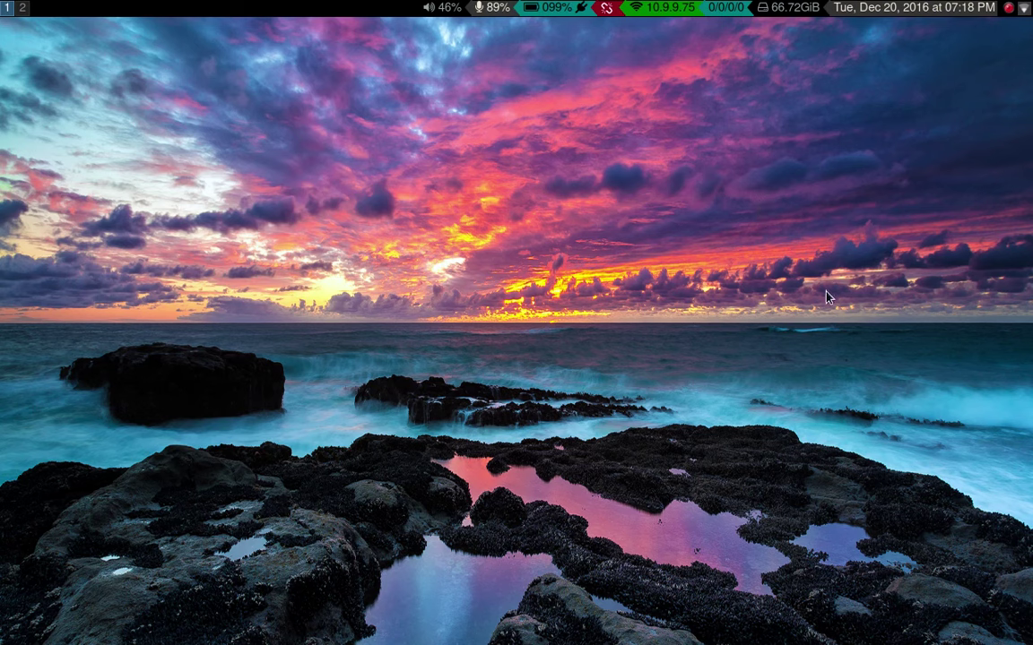
- Switch to the browser and look through the StarDict homepage, including its title and feature descriptions
key("super+2")
scroll(890, 357, "down", 3)
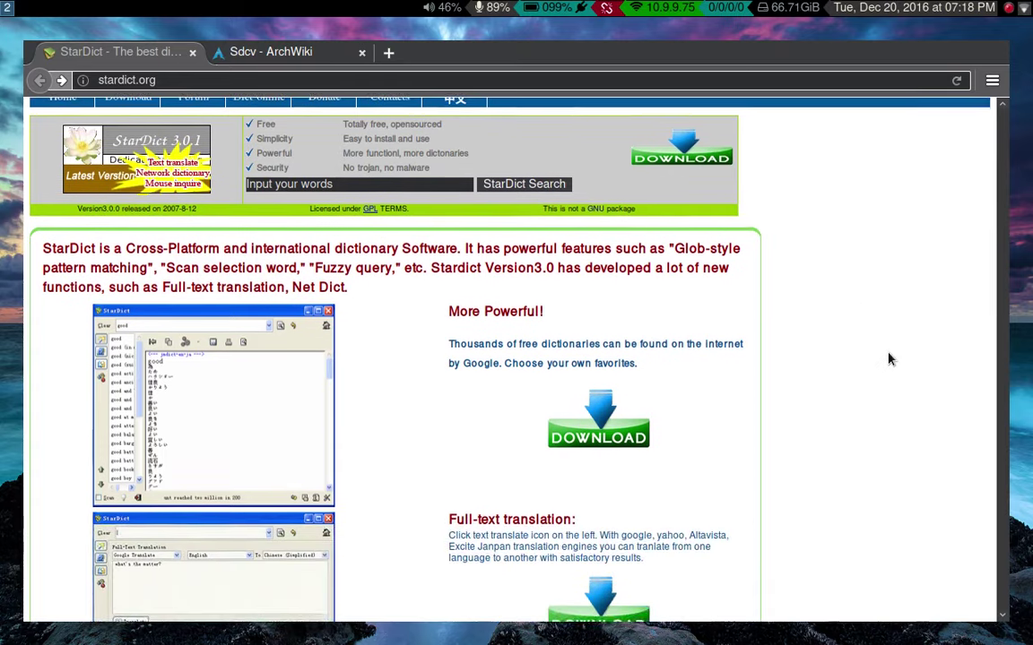
scroll(889, 358, "up", 3)
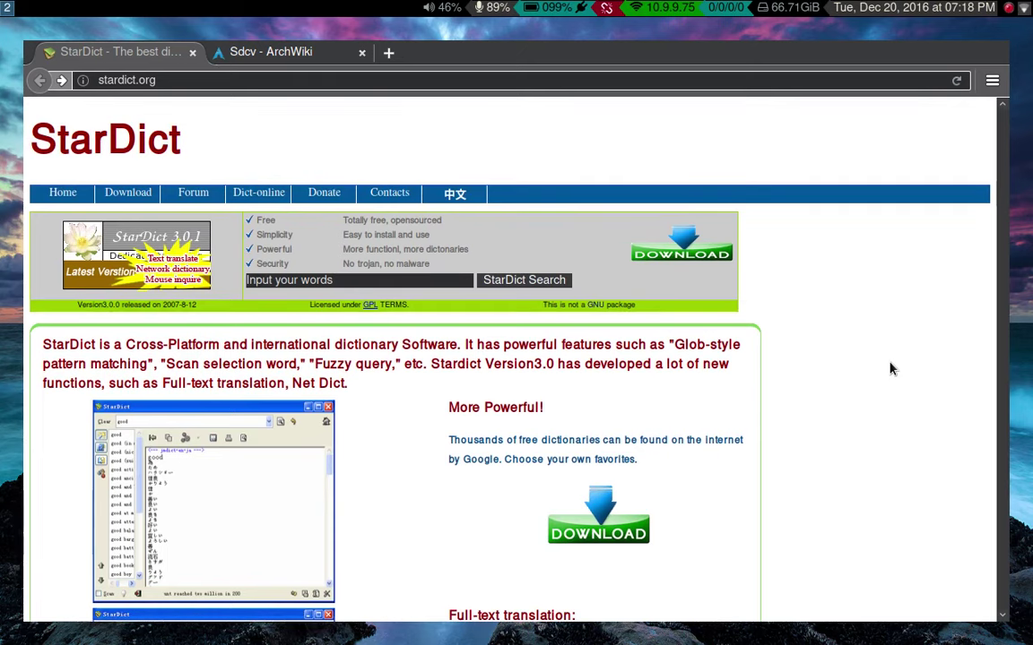
scroll(882, 389, "down", 1)
scroll(881, 388, "up", 1)
scroll(882, 388, "down", 15)
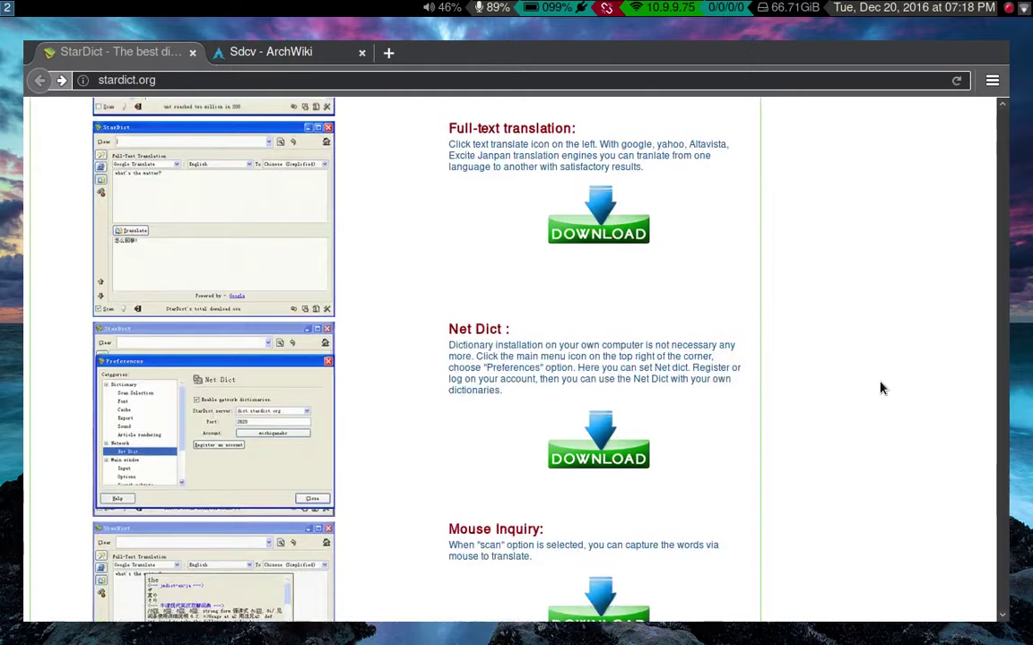
scroll(881, 388, "up", 15)
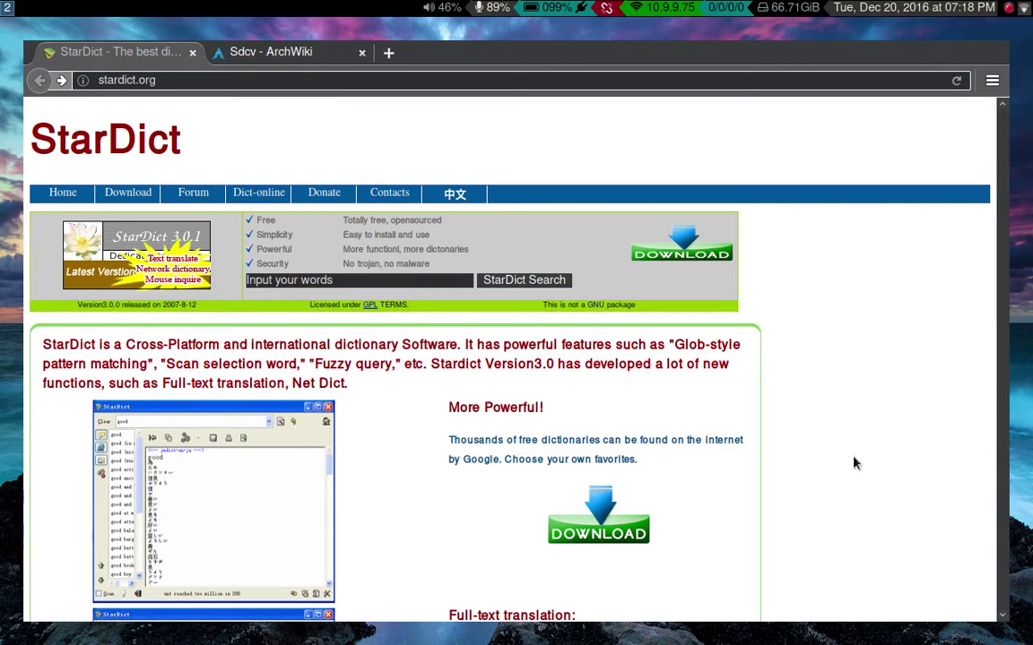
double_click(119, 143)
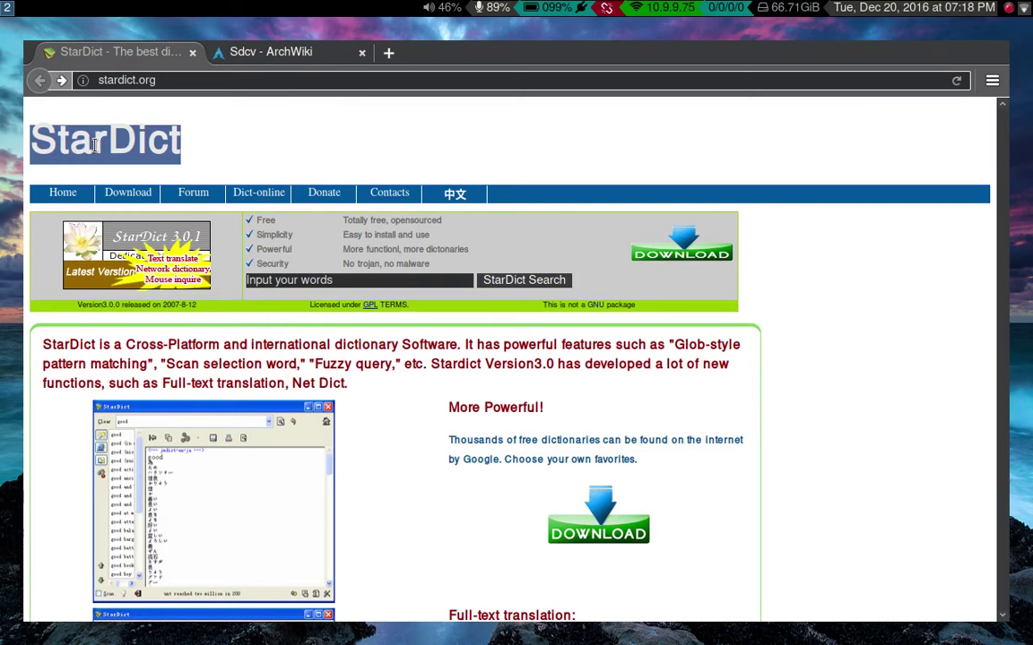
left_click(119, 144)
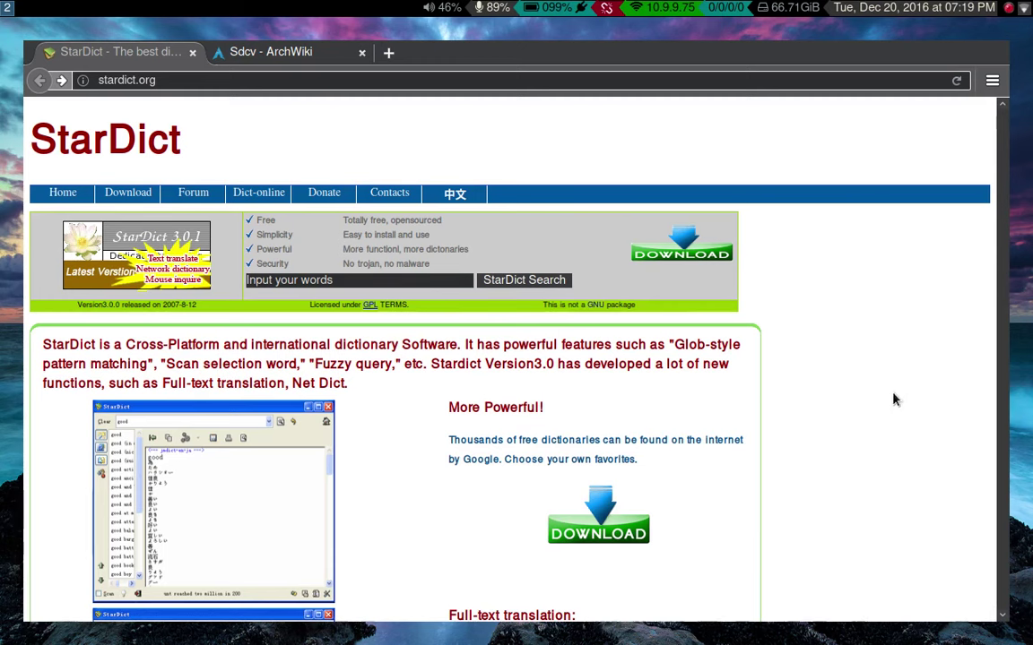
- Go to the empty first workspace and launch StarDict from the run prompt
key("super+1")
key("super+d")
type("st")
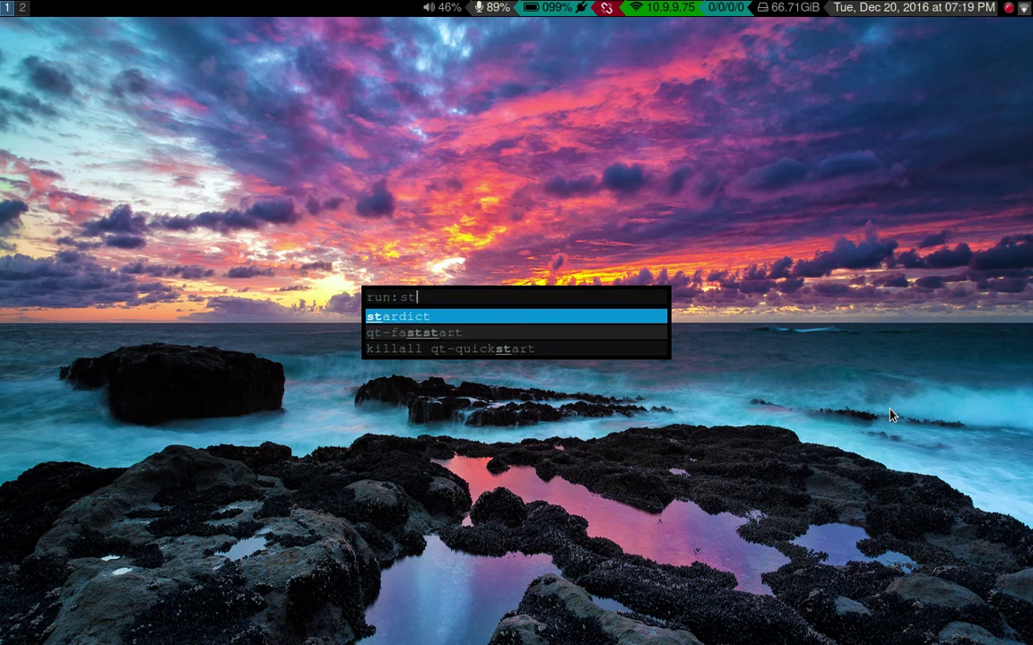
type("arcd")
key("Return")
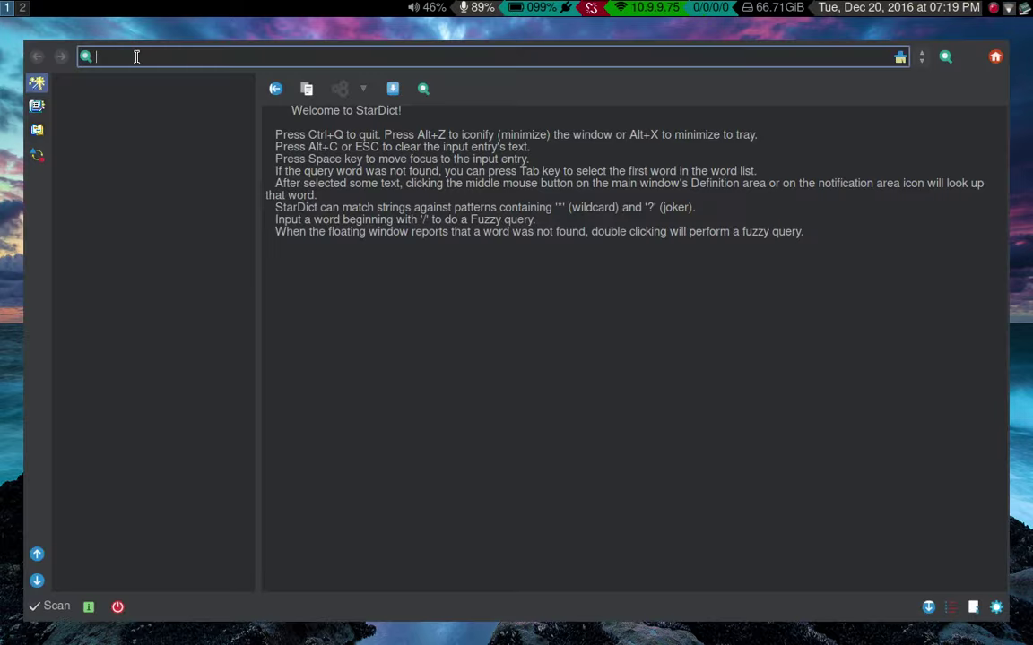
- Look up the word "puzzle" and go through its entries in the different dictionaries
type("puzzle")
key("Return")
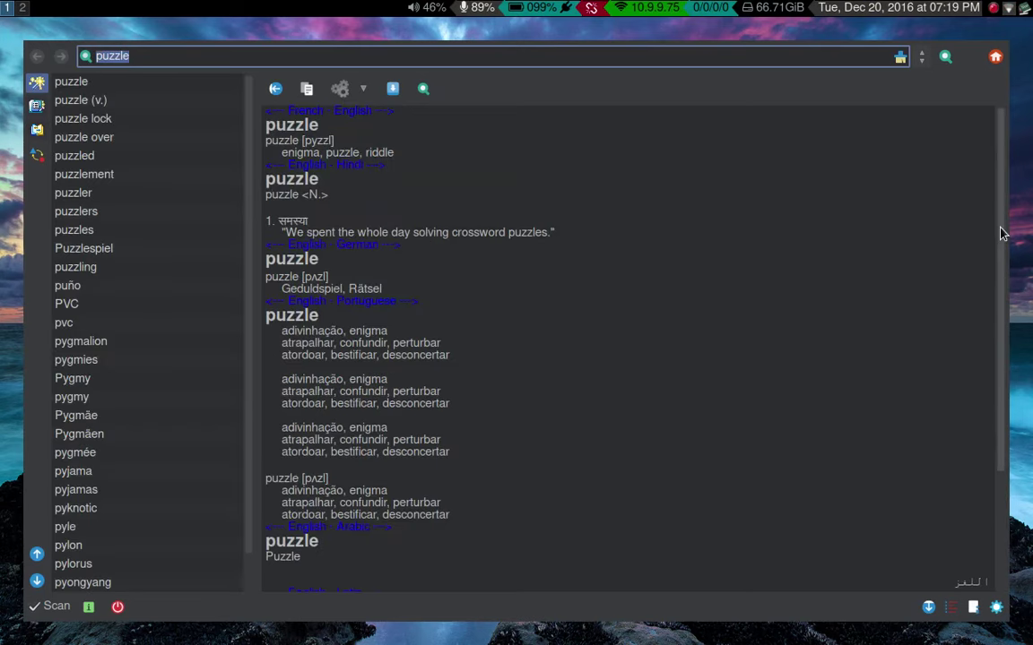
scroll(1003, 234, "down", 3)
scroll(1002, 234, "up", 3)
left_click_drag(1000, 188, 920, 364)
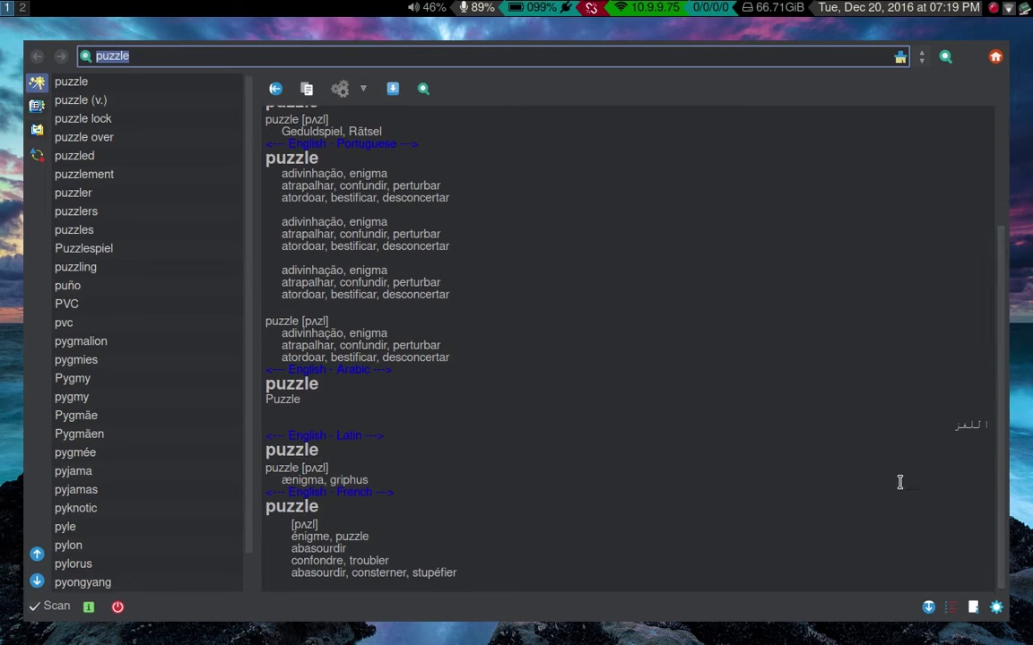
scroll(995, 359, "up", 3)
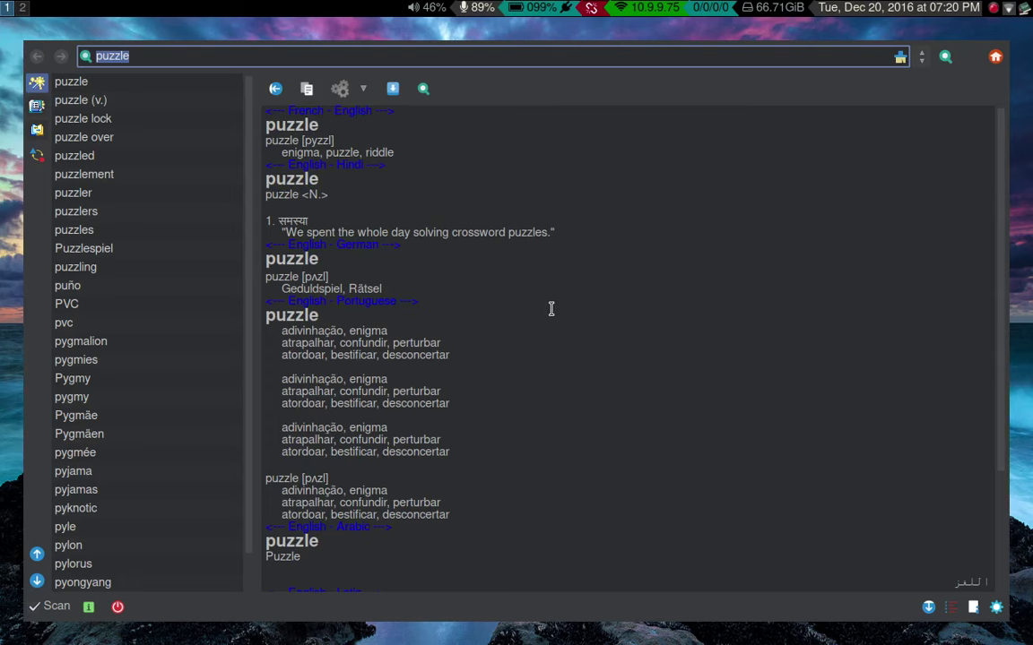
- Switch to the browser and read the ArchWiki article on Sdcv, from its introduction to the section on adding dictionaries
key("super+2")
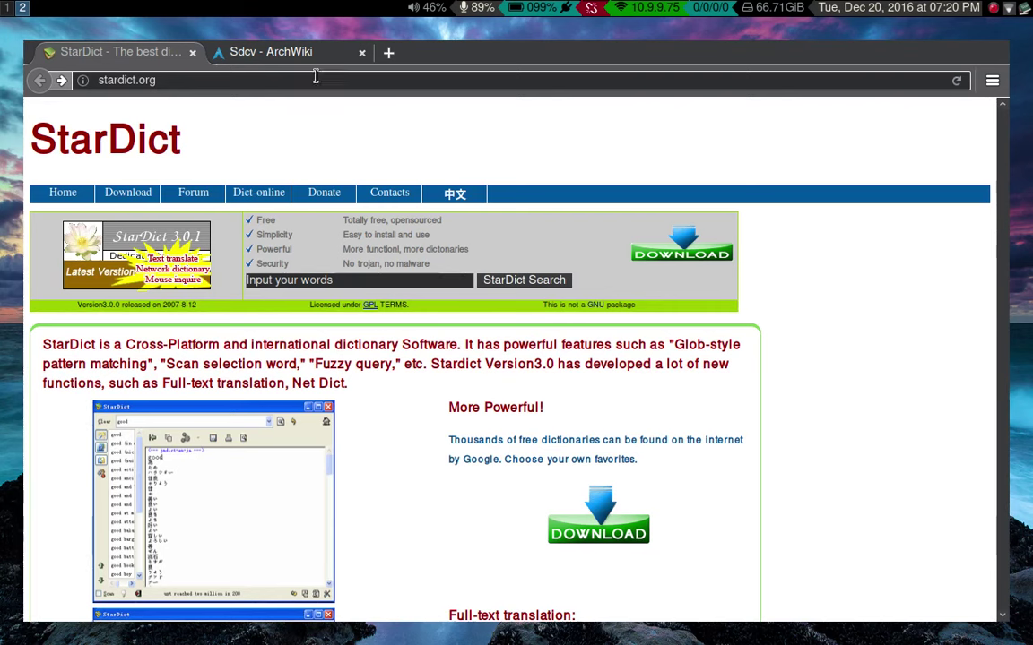
left_click(300, 51)
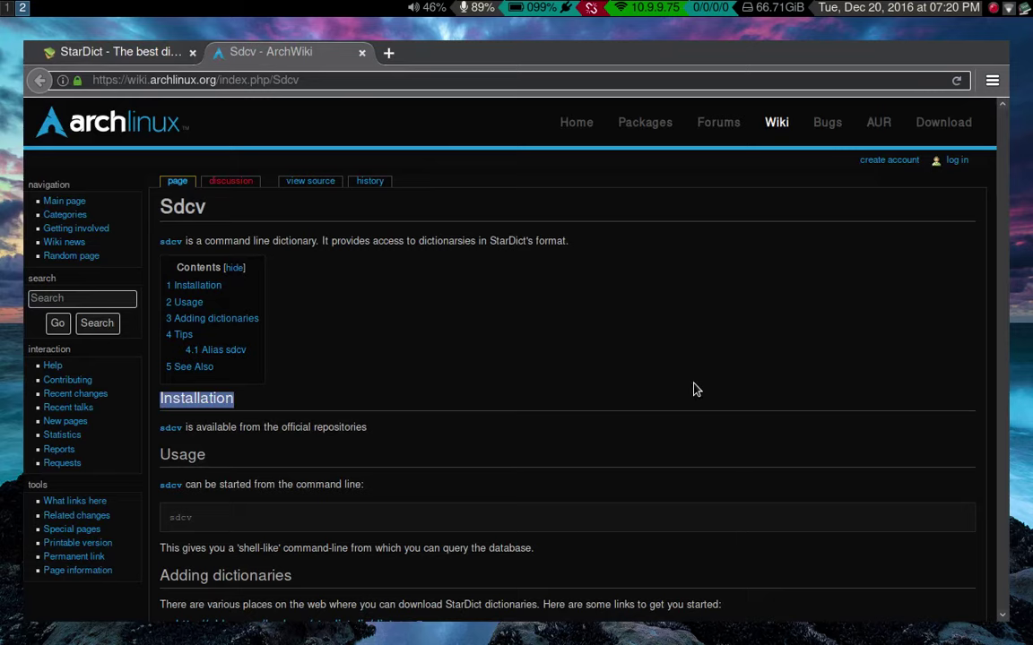
scroll(682, 359, "down", 2)
left_click(663, 318)
scroll(663, 315, "down", 3)
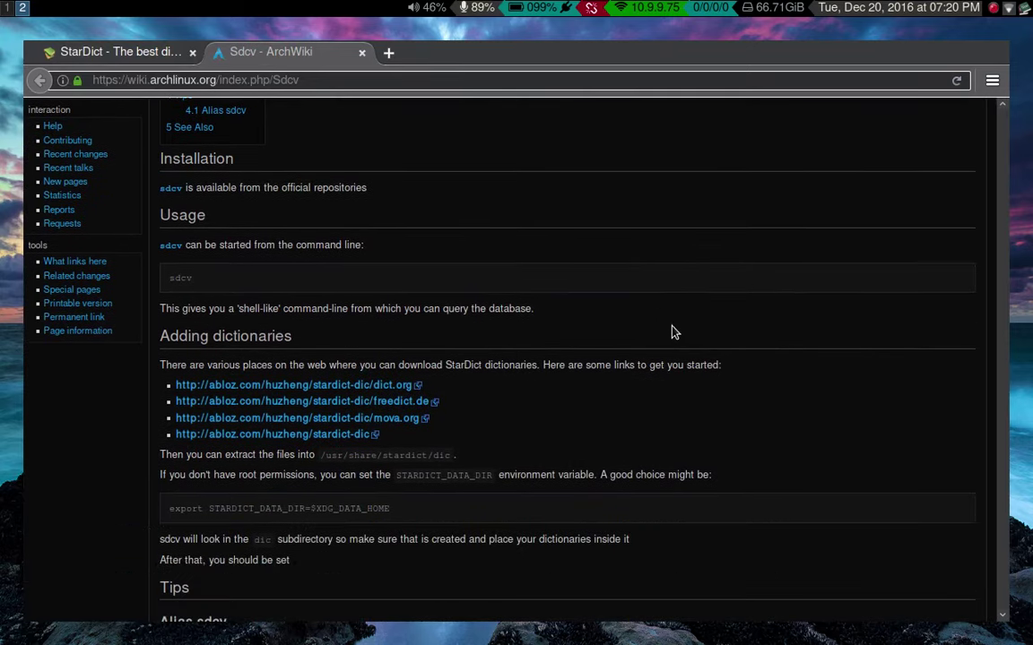
scroll(675, 332, "up", 3)
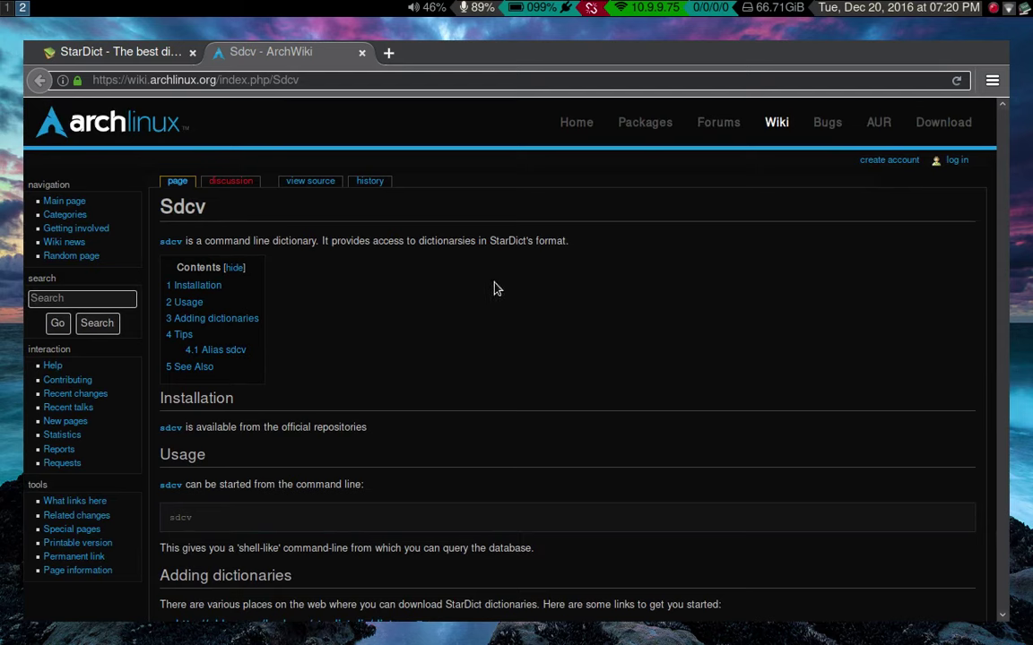
- Open the freedict.de link from the Adding dictionaries section in a new tab, review the language pairs, and return to the Sdcv article
scroll(532, 294, "down", 4)
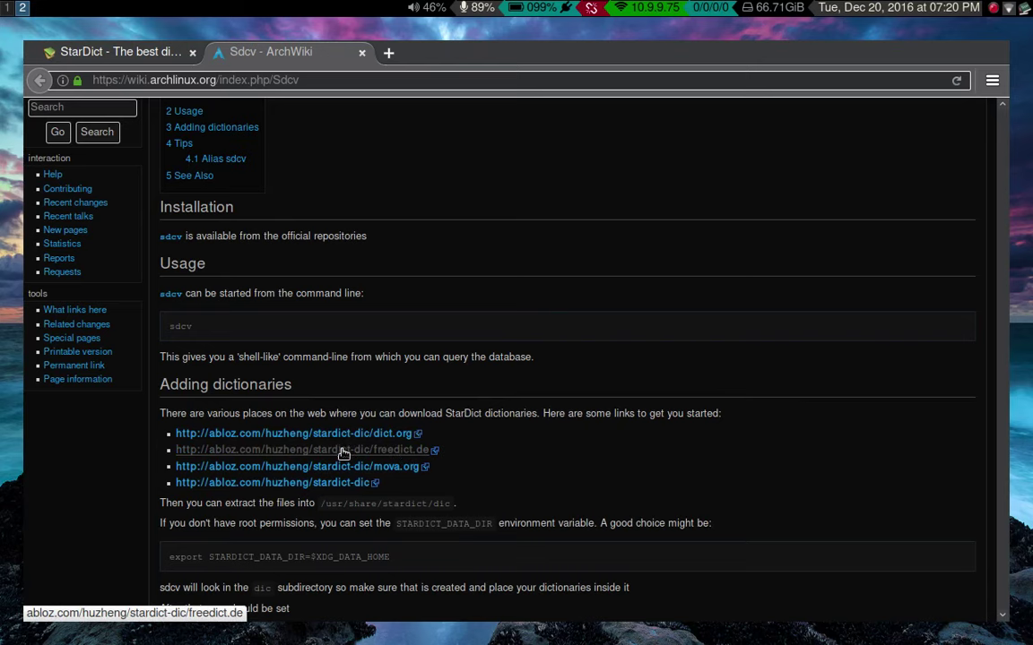
middle_click(343, 454)
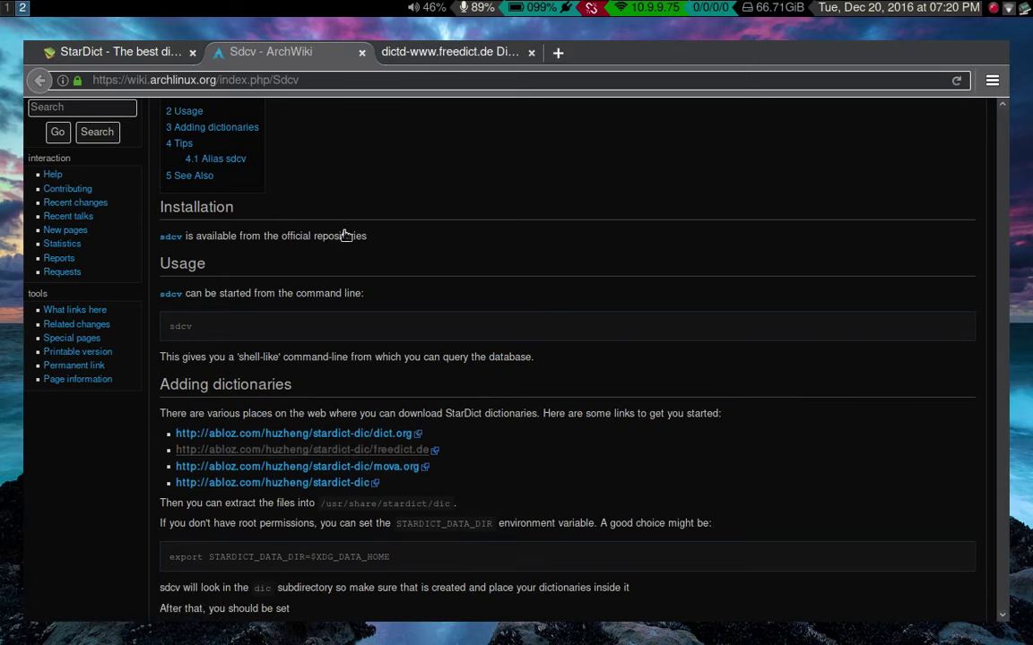
left_click(446, 53)
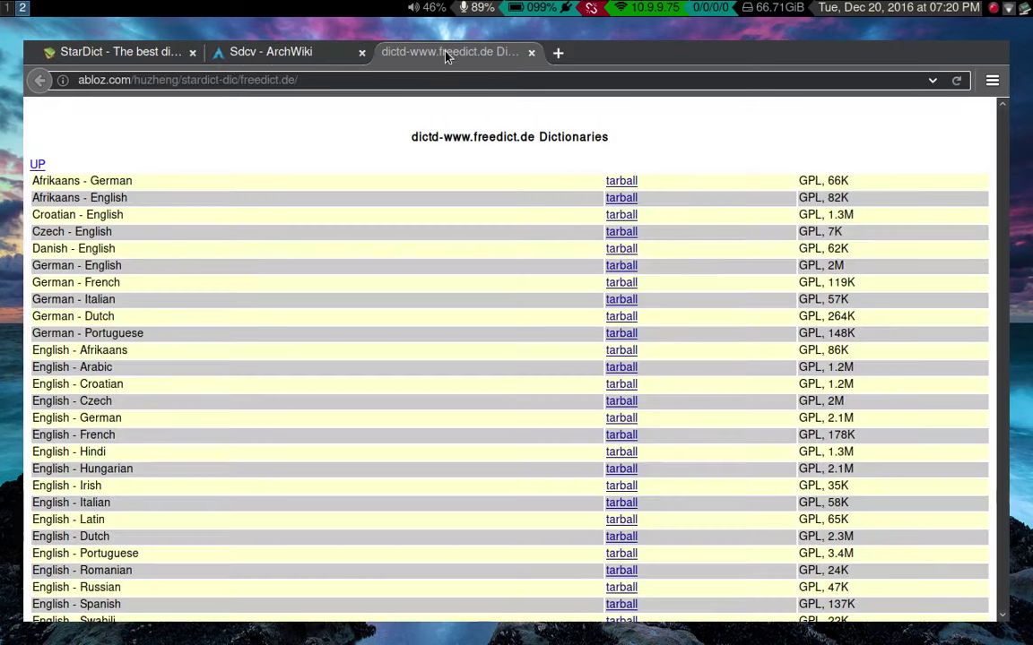
scroll(753, 368, "down", 1)
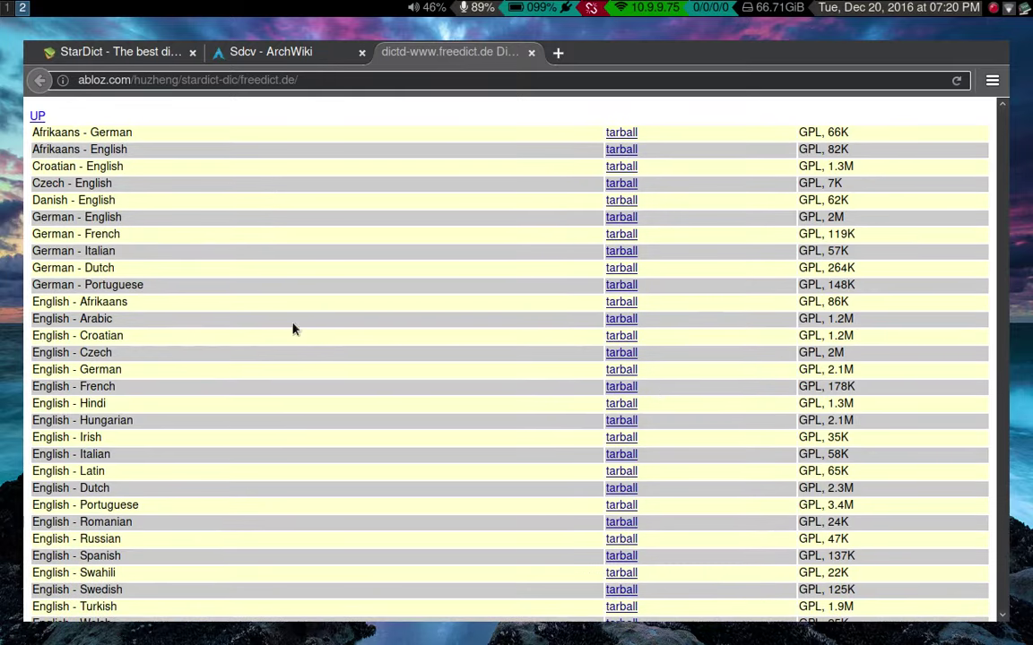
scroll(141, 335, "down", 4)
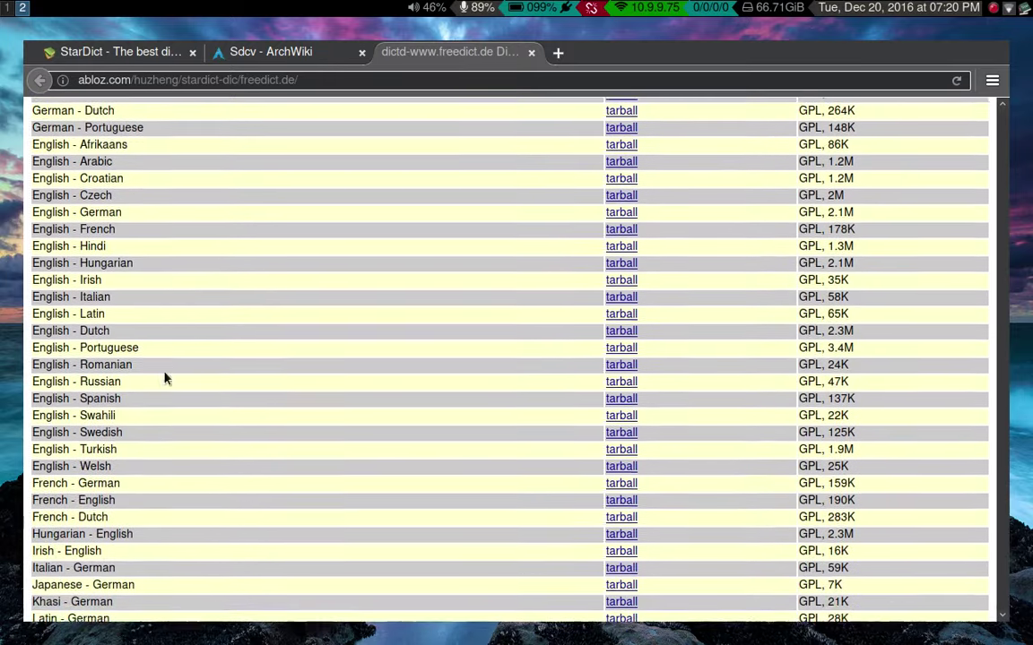
scroll(311, 428, "up", 5)
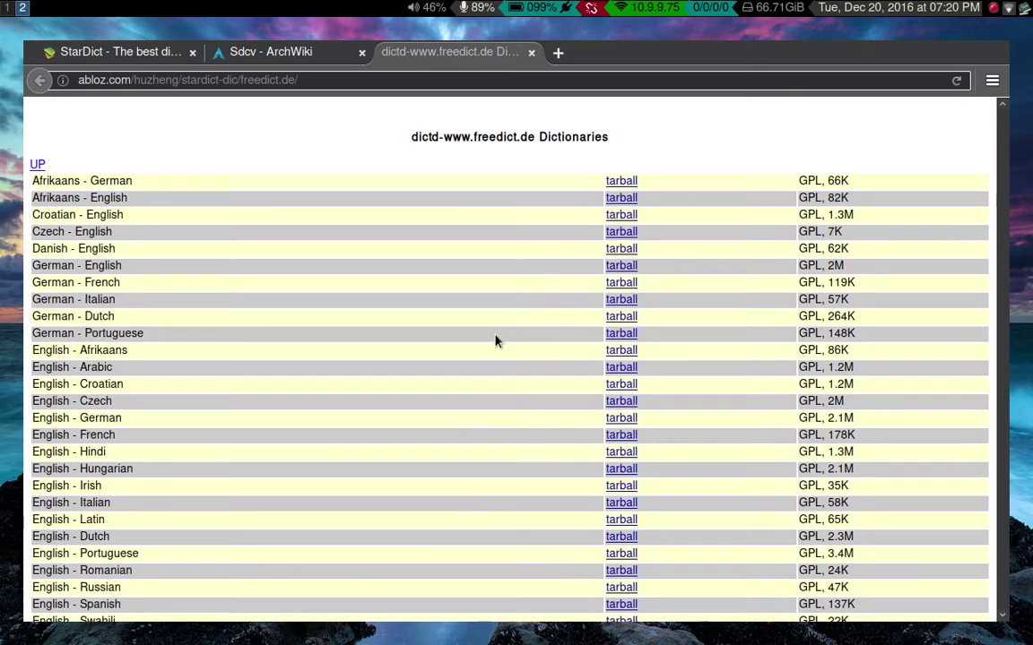
left_click(231, 49)
scroll(400, 299, "down", 3)
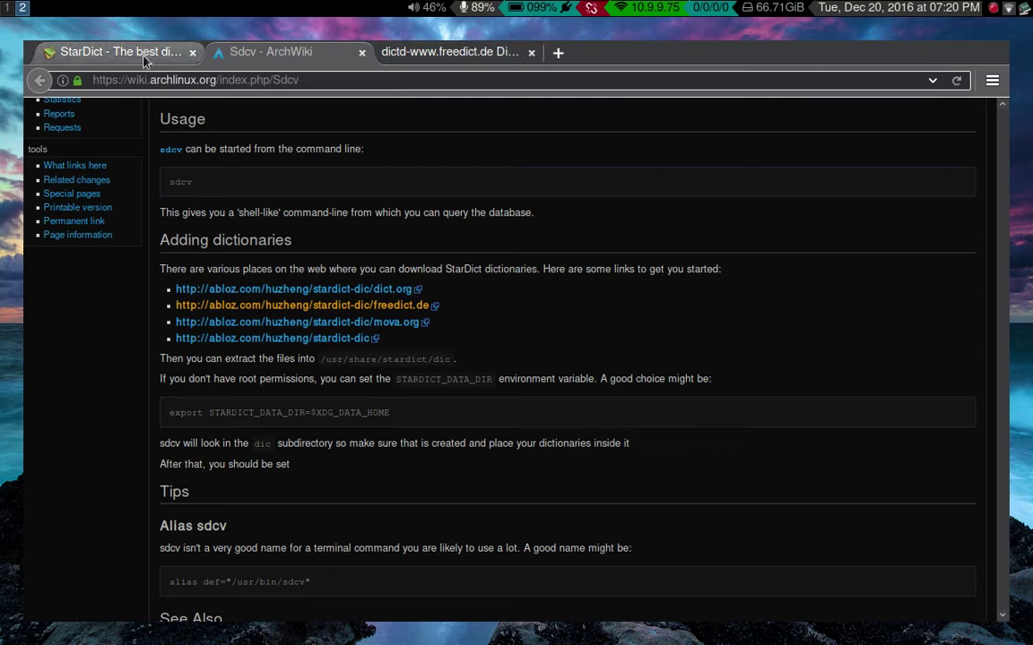
- Switch to StarDict, look up the word "hostel", and dismiss the dictionary window
key("ctrl+alt+z")
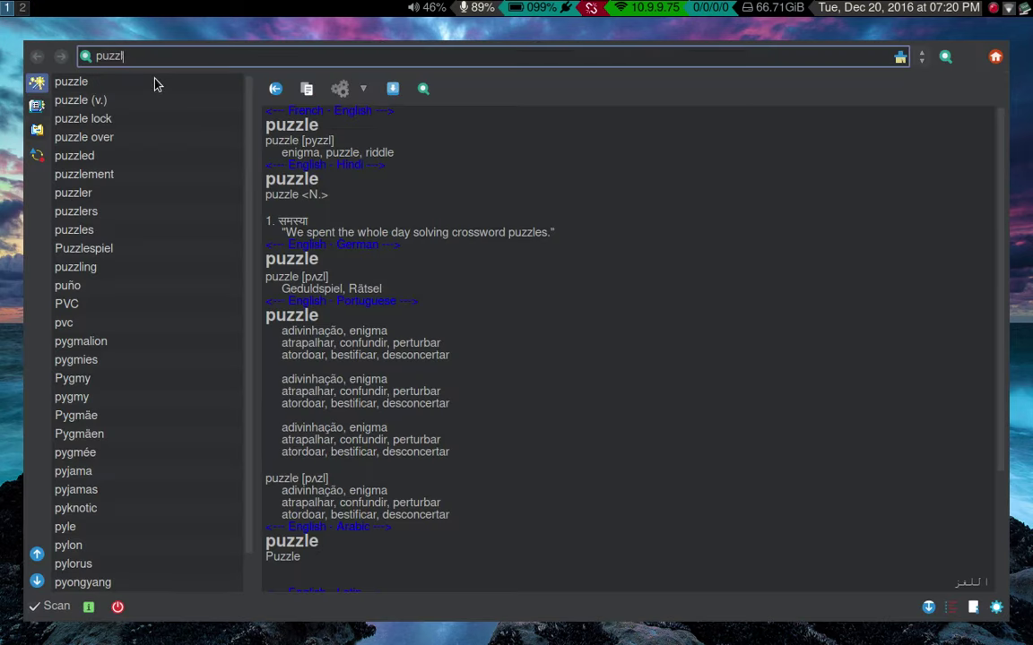
key("BackSpace")
key("BackSpace")
key("BackSpace")
key("BackSpace")
key("BackSpace")
type("hostel")
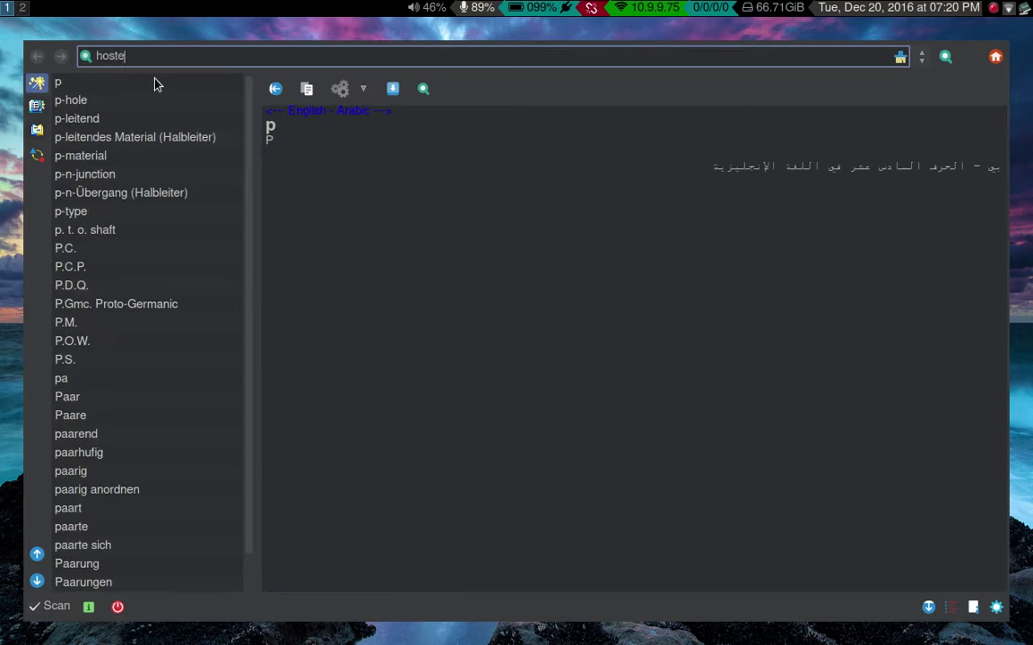
key("Return")
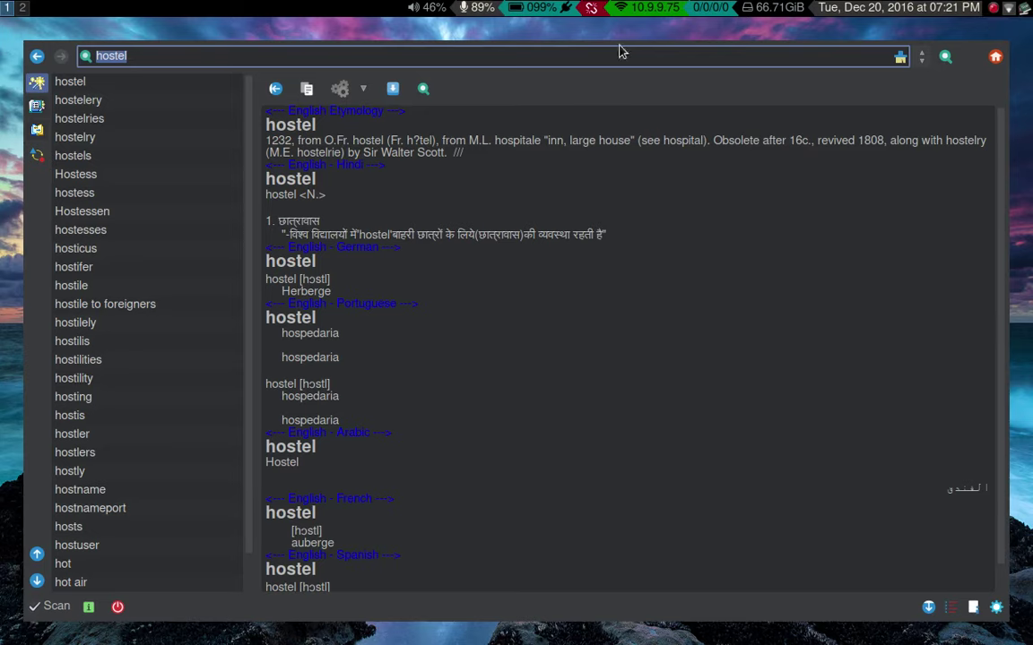
key("Escape")
- Switch to the browser and look up "access" in the Sdcv article's introduction with StarDict's scan popup, reading through its definitions
key("super+2")
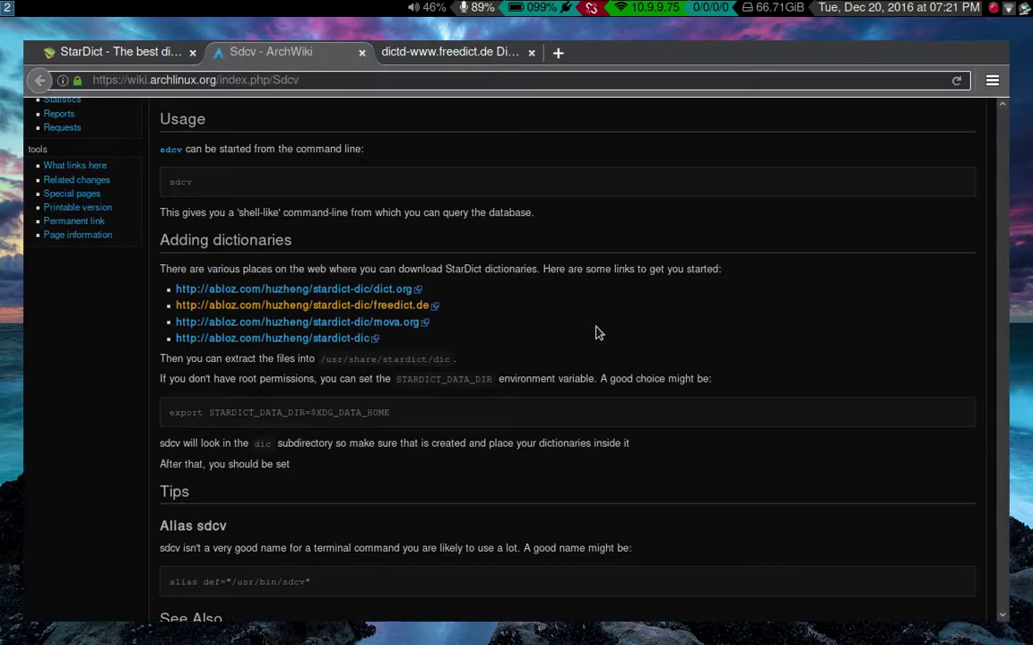
scroll(675, 307, "up", 5)
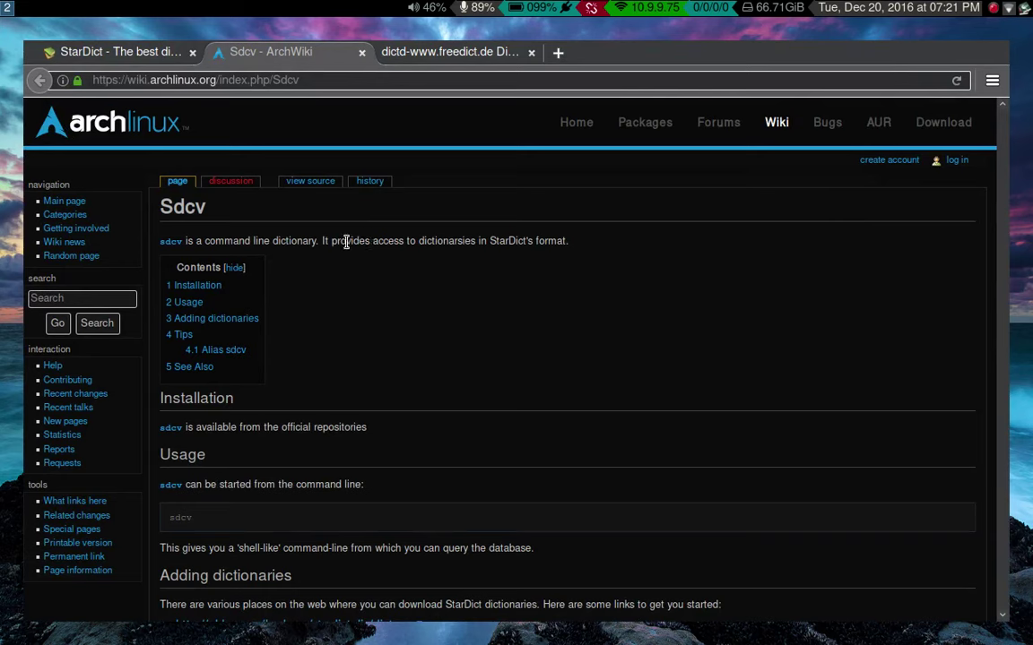
double_click(388, 240)
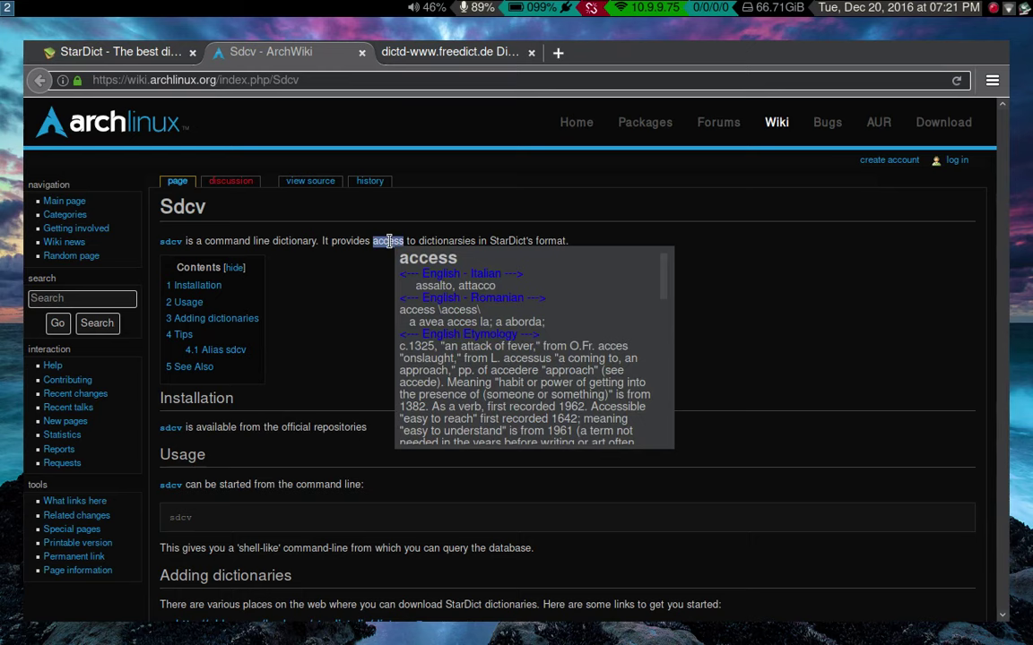
mouse_move(408, 256)
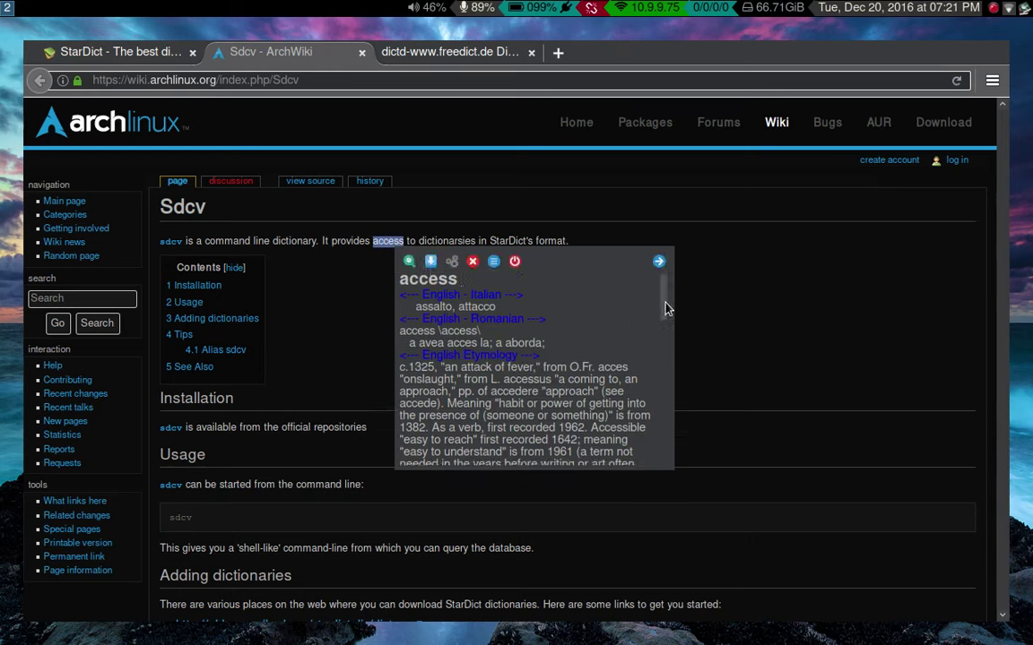
left_click_drag(665, 308, 682, 447)
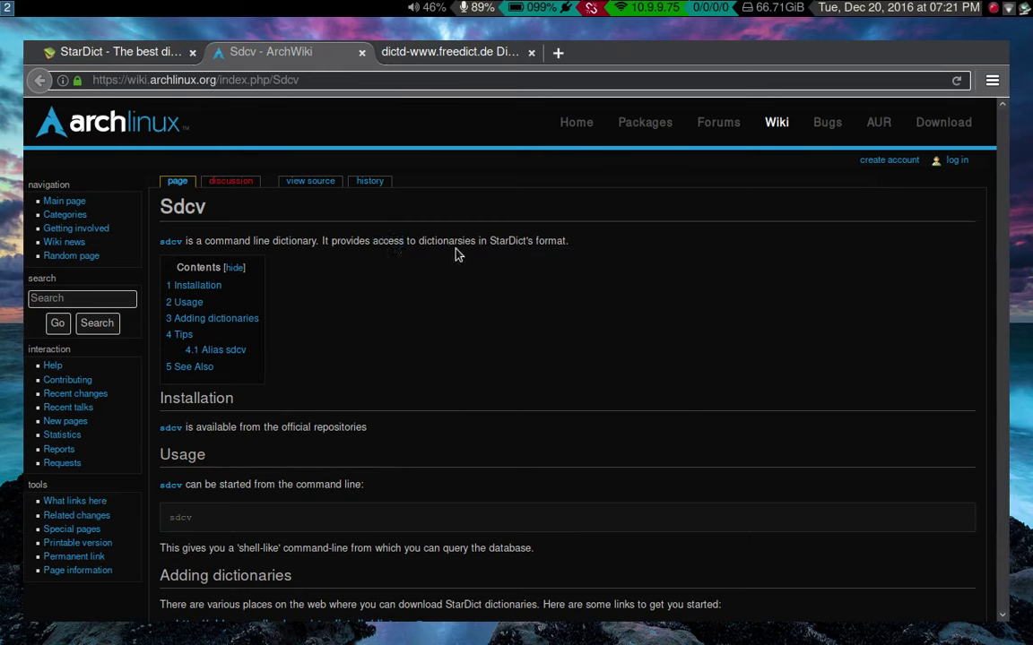
- Quit the StarDict instance running in the system tray
scroll(595, 340, "down", 3)
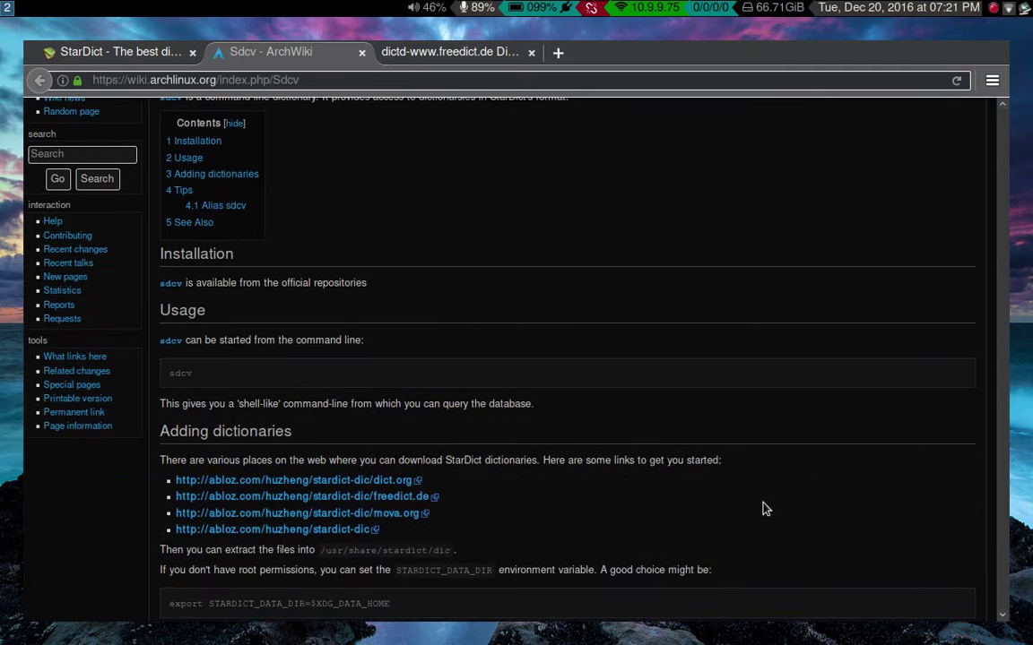
scroll(763, 509, "up", 3)
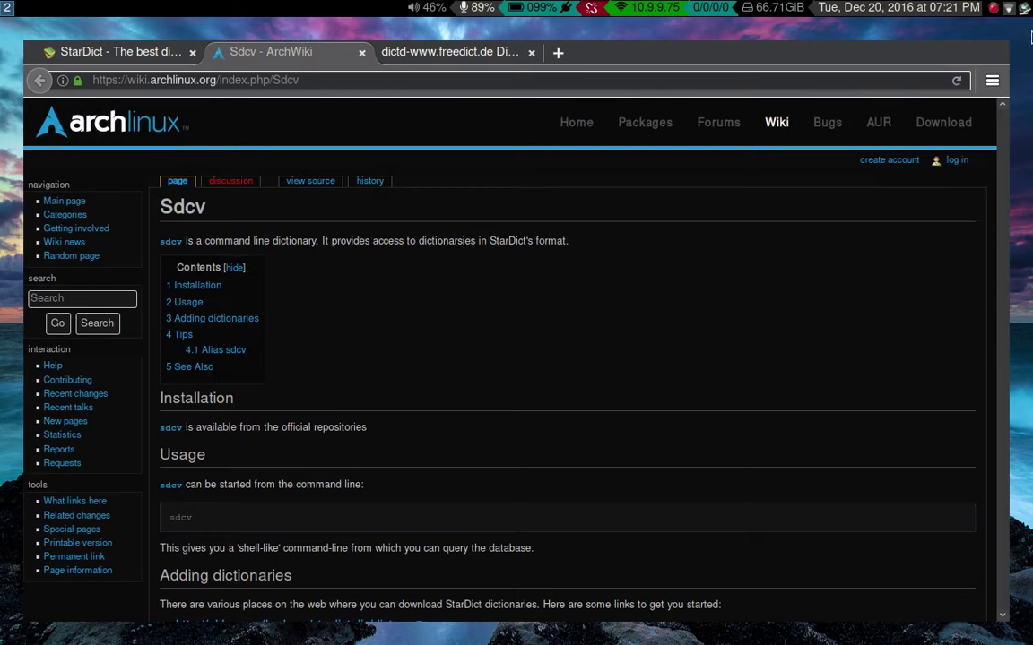
right_click(1028, 9)
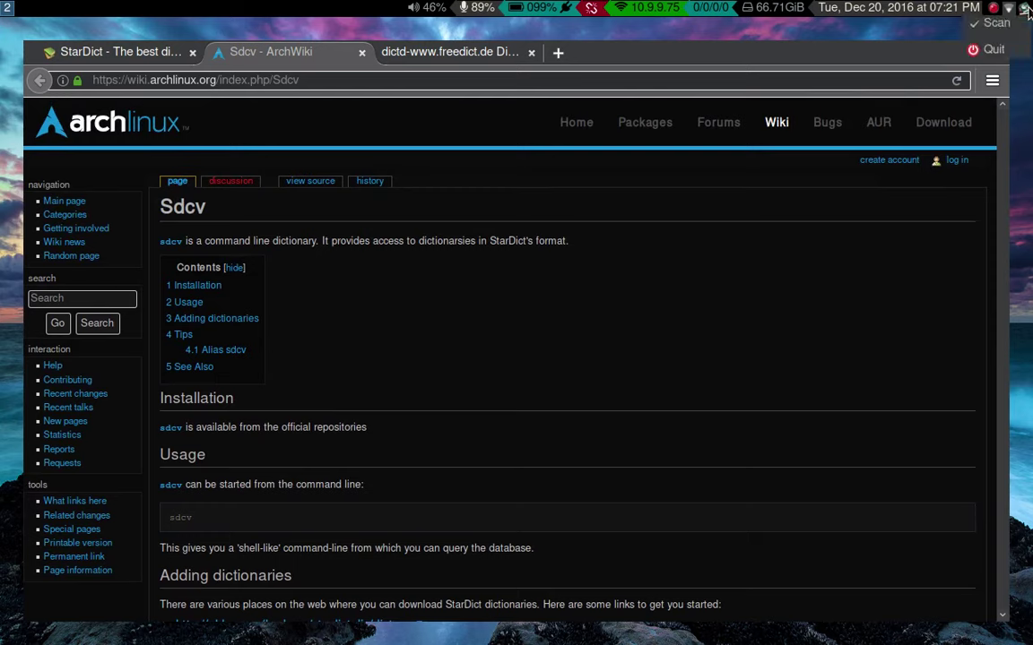
left_click(993, 46)
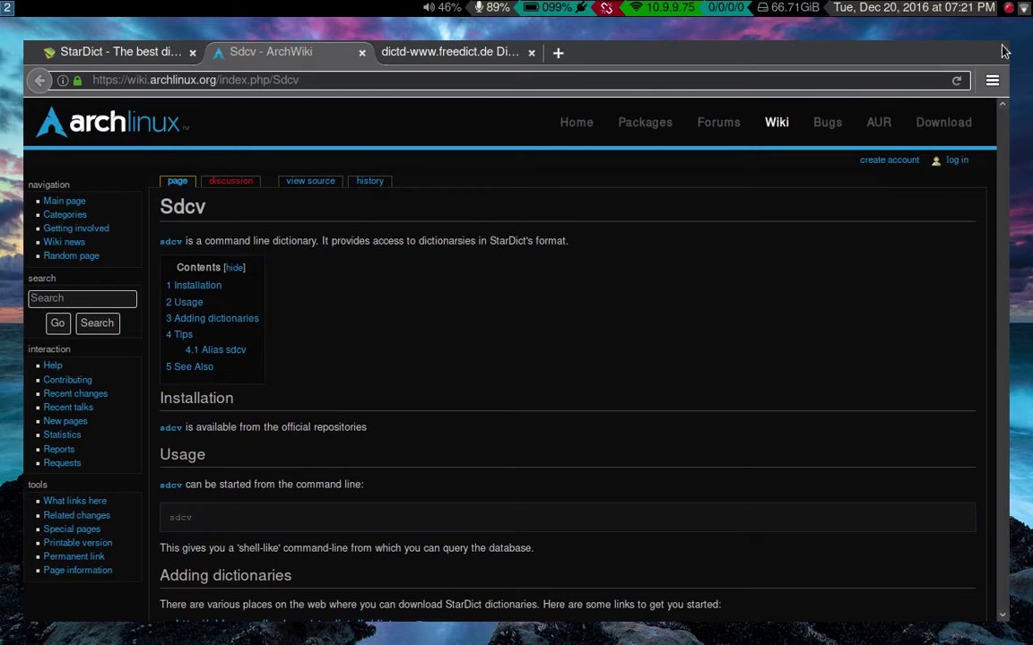
- Open a new terminal next to the Sdcv article and look up "word" with sdcv
double_click(163, 202)
left_click(664, 399)
key("super+Return")
type("sd")
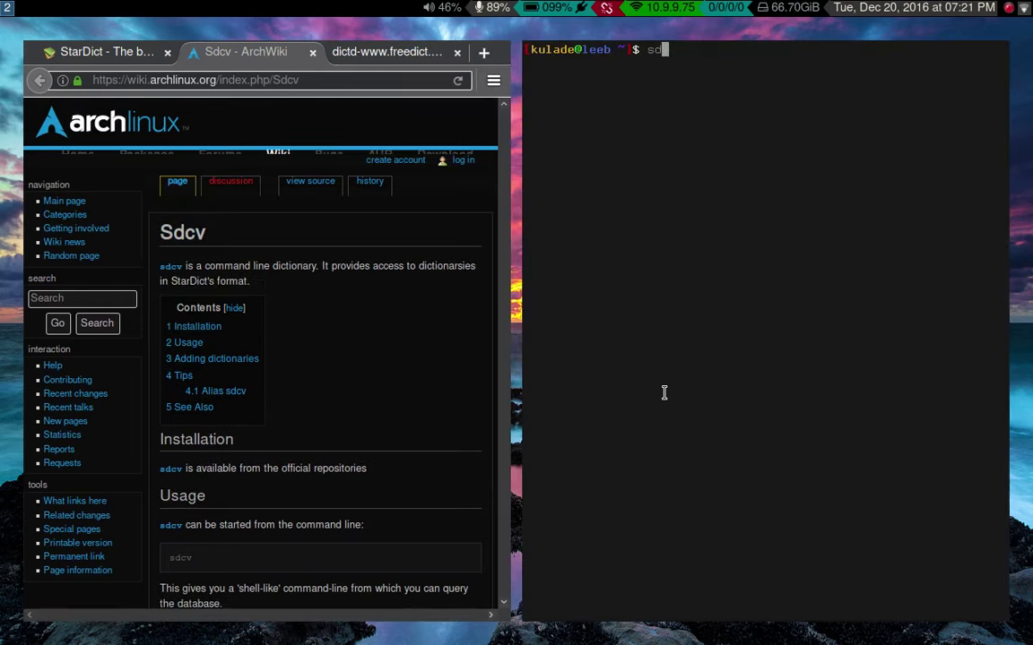
type("cv word")
key("Return")
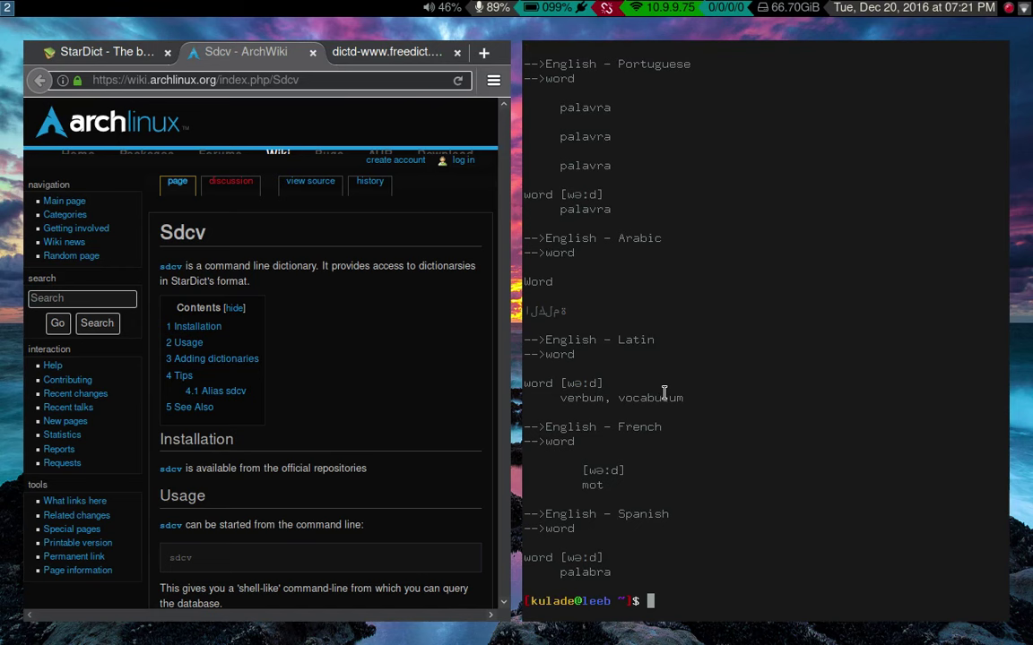
- Examine the sdcv output for "word" across the installed dictionaries, including the etymology and the foreign-language translations
scroll(664, 392, "up", 10)
scroll(664, 392, "down", 10)
scroll(664, 392, "up", 10)
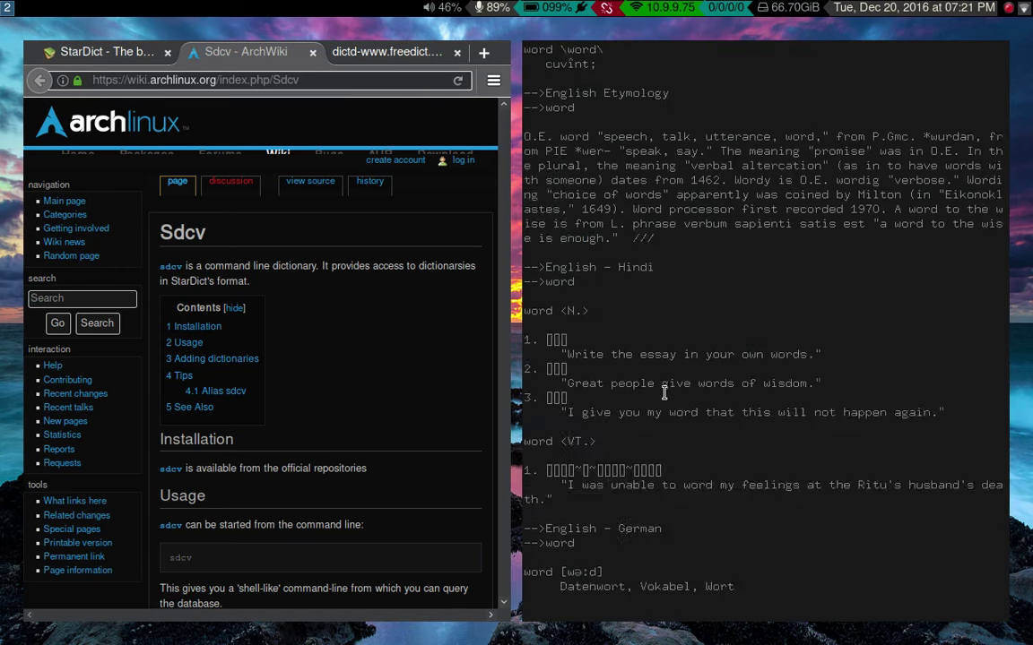
scroll(664, 392, "down", 10)
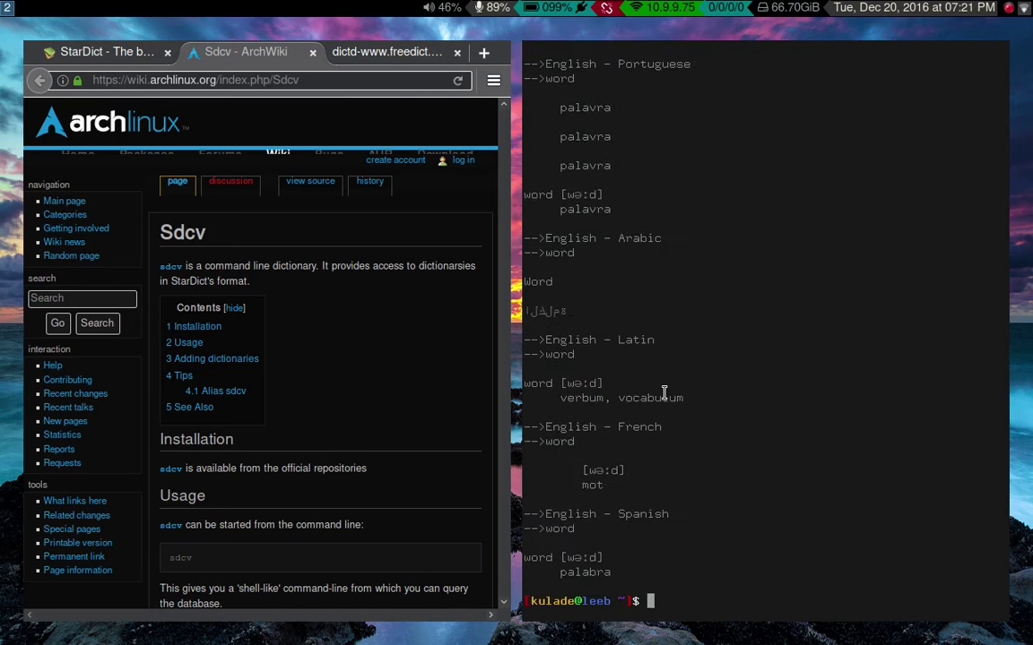
scroll(664, 391, "up", 5)
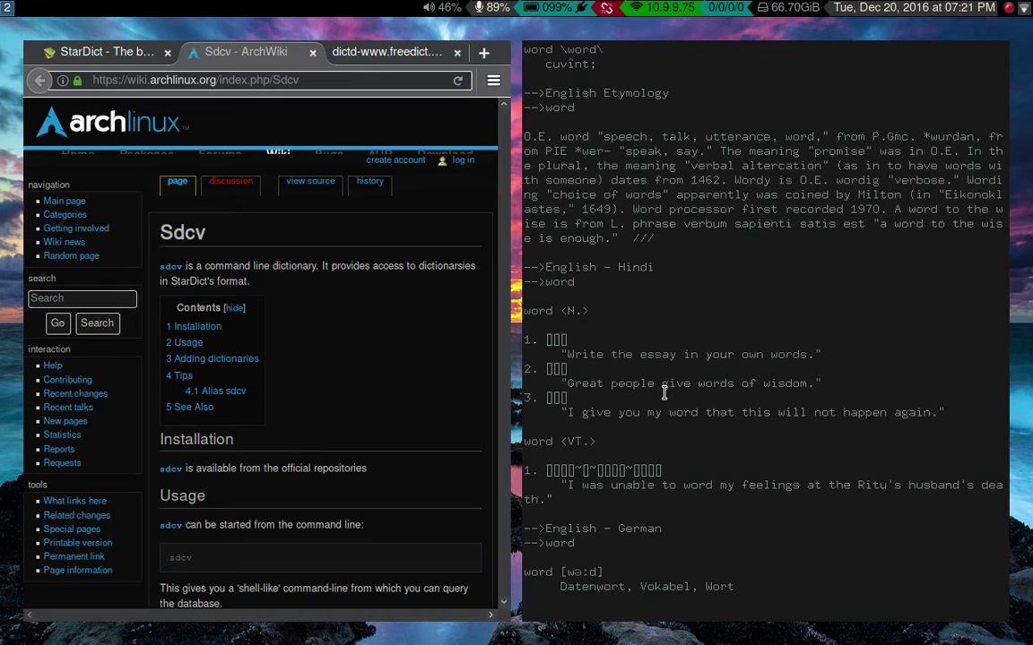
scroll(664, 391, "down", 5)
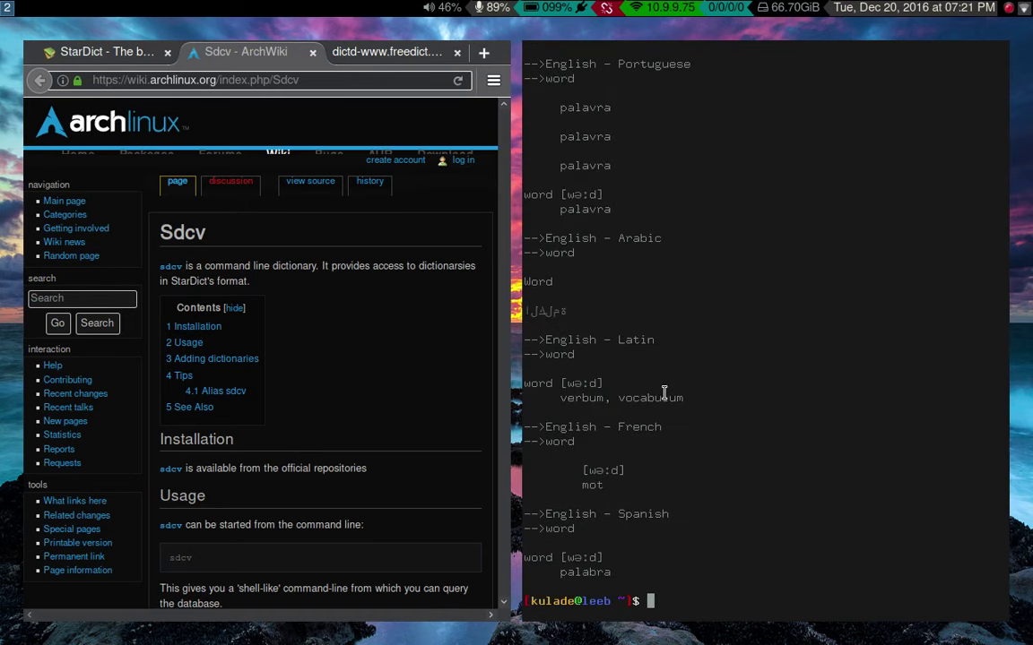
scroll(665, 392, "up", 5)
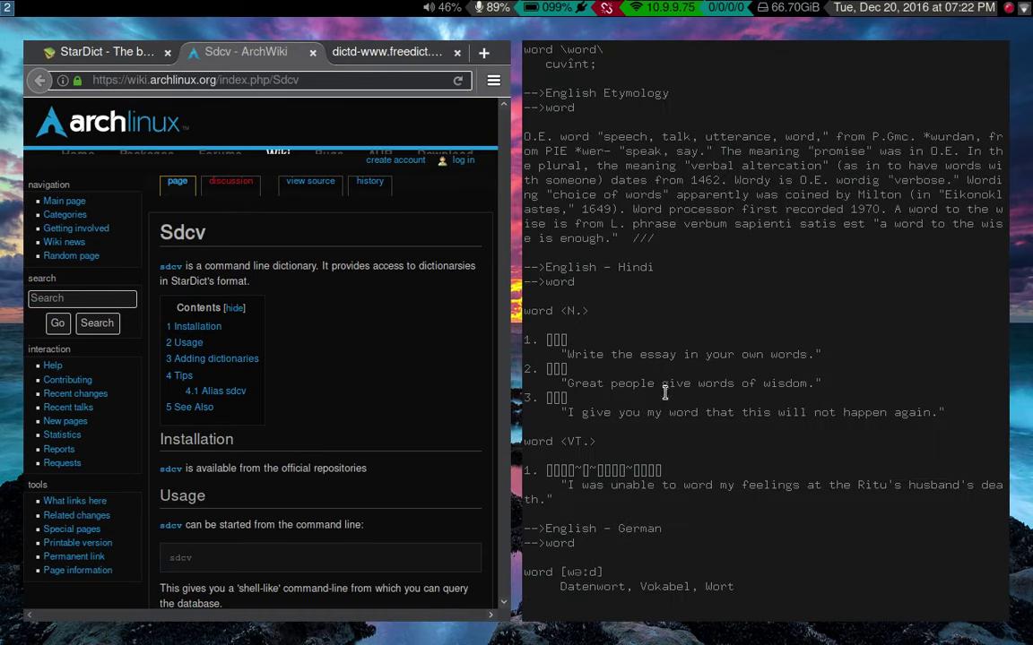
scroll(819, 414, "down", 5)
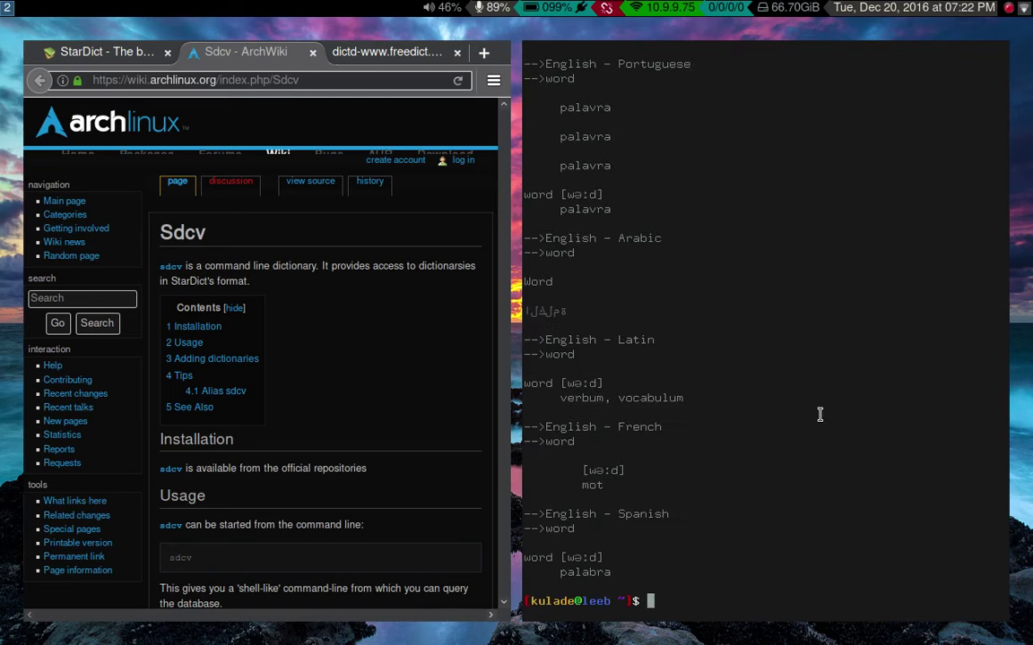
- Display sdcv's help options with sdcv -h
key("Up")
key("BackSpace")
key("BackSpace")
key("BackSpace")
key("BackSpace")
type("-h")
key("Return")
- List the available dictionaries with sdcv -l
key("Up")
key("BackSpace")
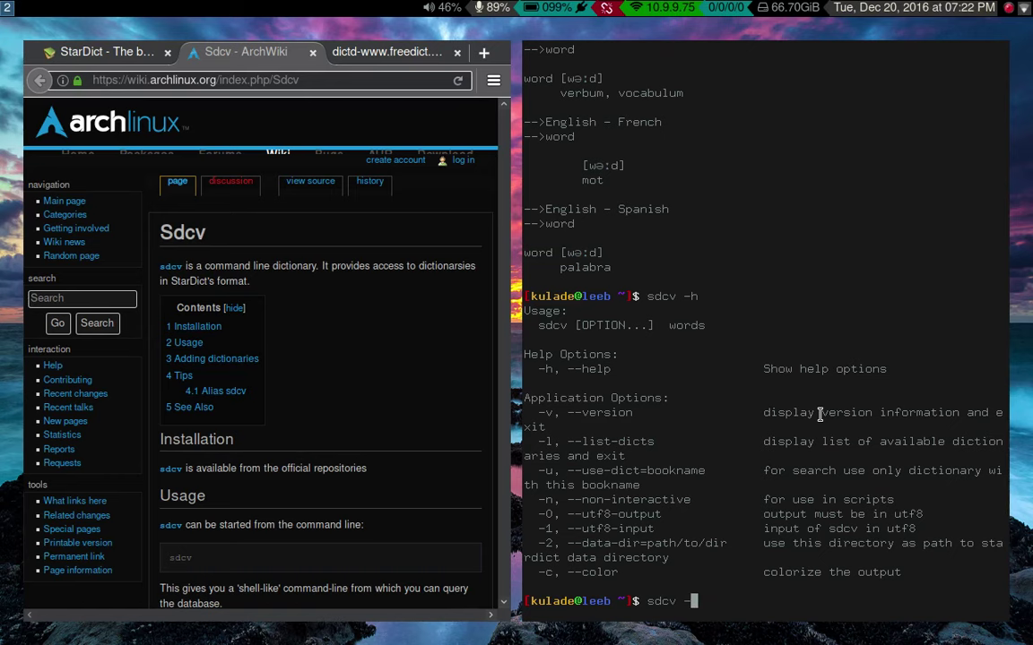
type("l")
key("Return")
- Look up "perro" in only the Spanish - English dictionary, using sdcv's -u option
key("Up")
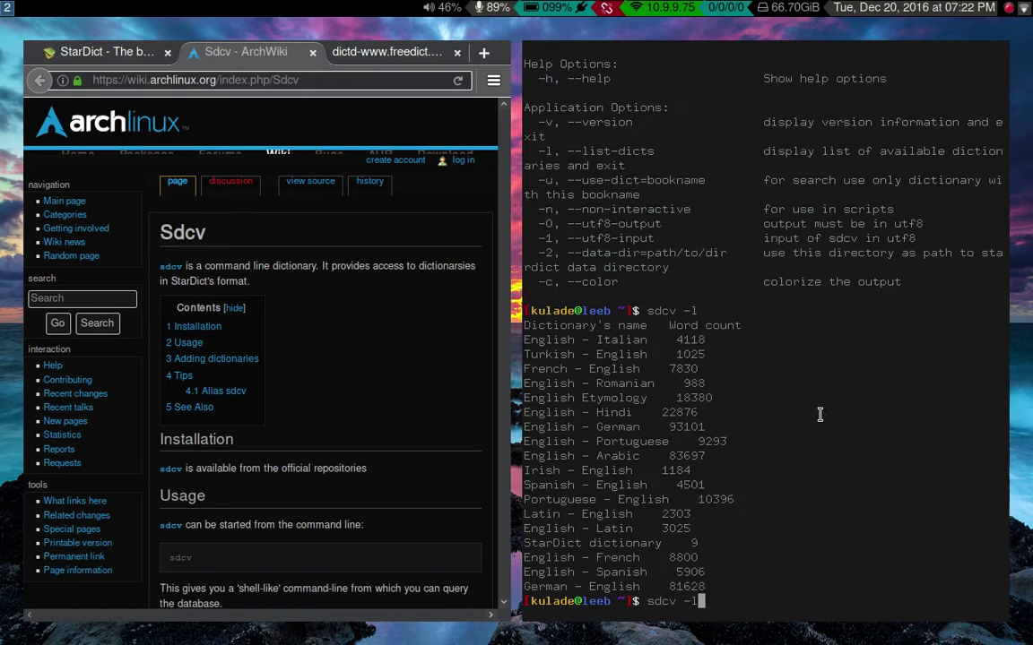
key("BackSpace")
type("u \"Spanish ")
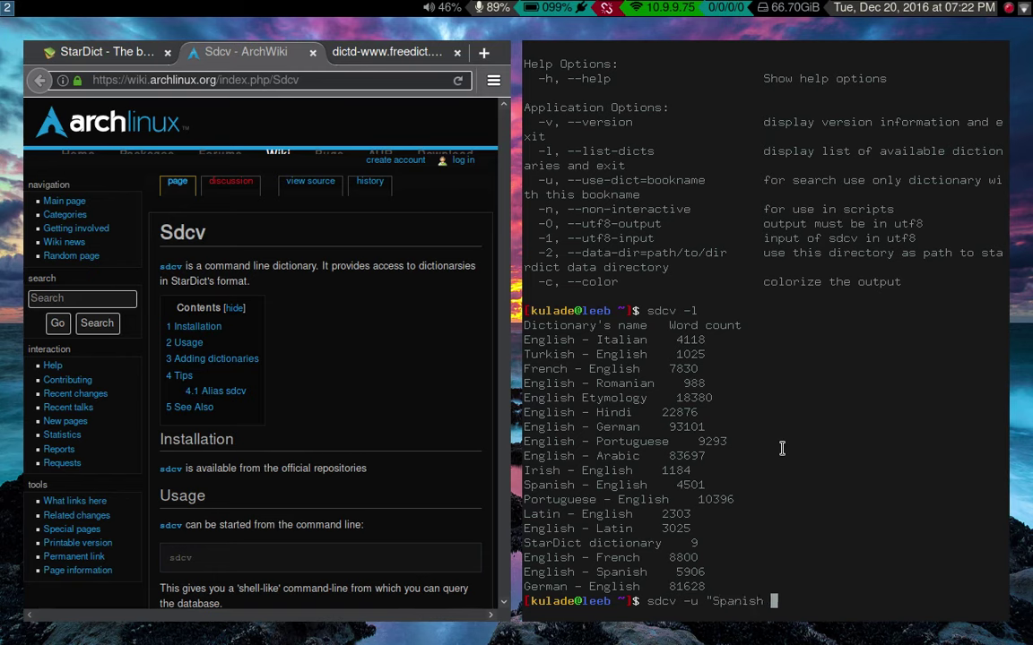
type("- English\" perro")
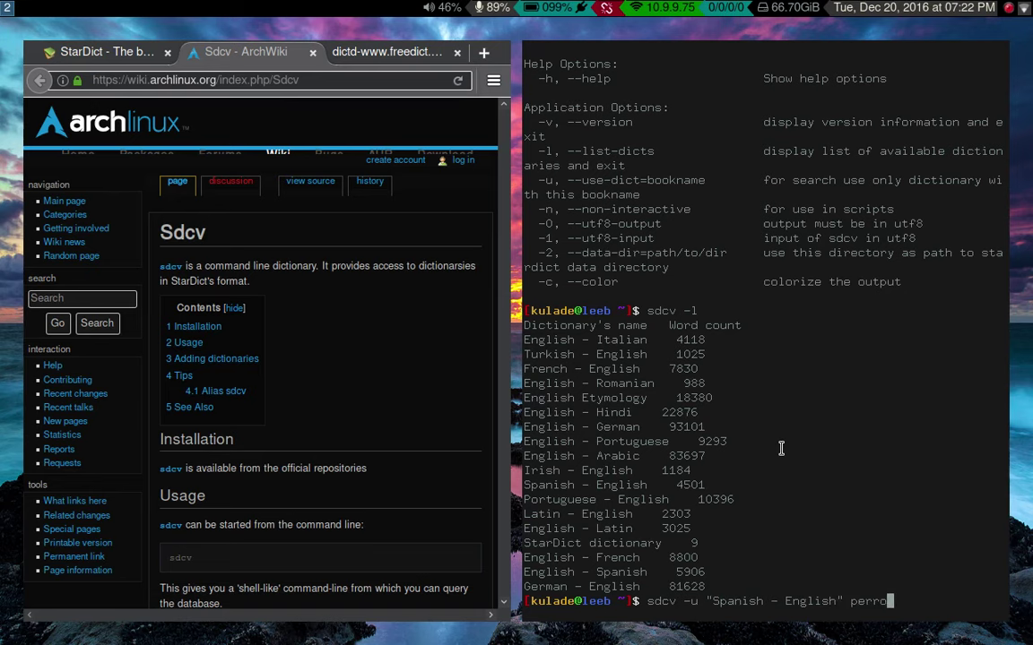
key("Return")
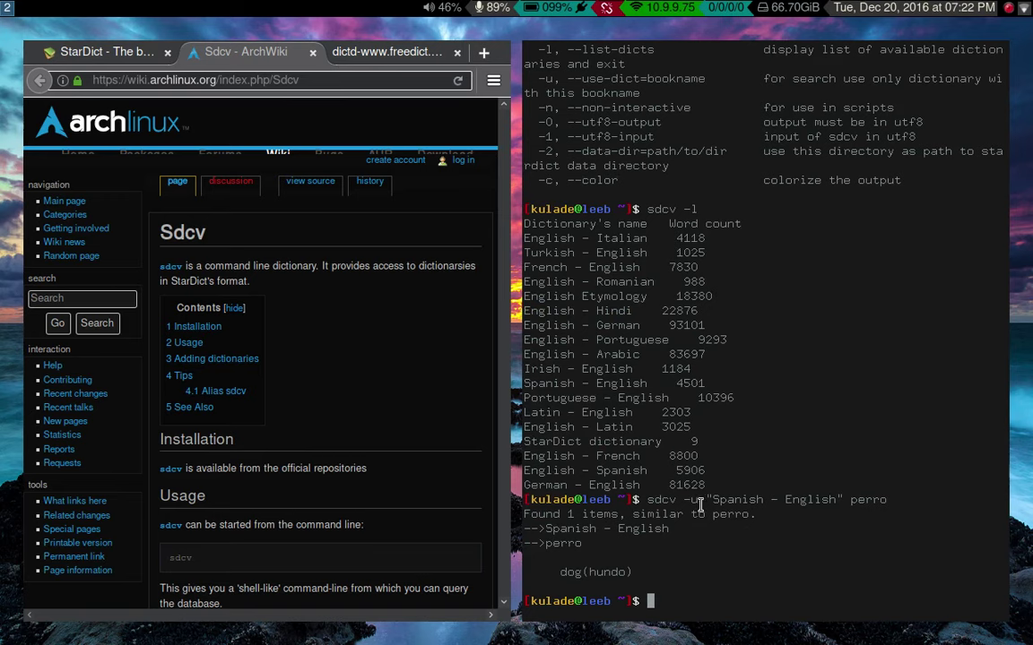
- Move the terminal to workspace 1 and open ~/.bashrc in a second terminal with the brc command
key("super+shift+1")
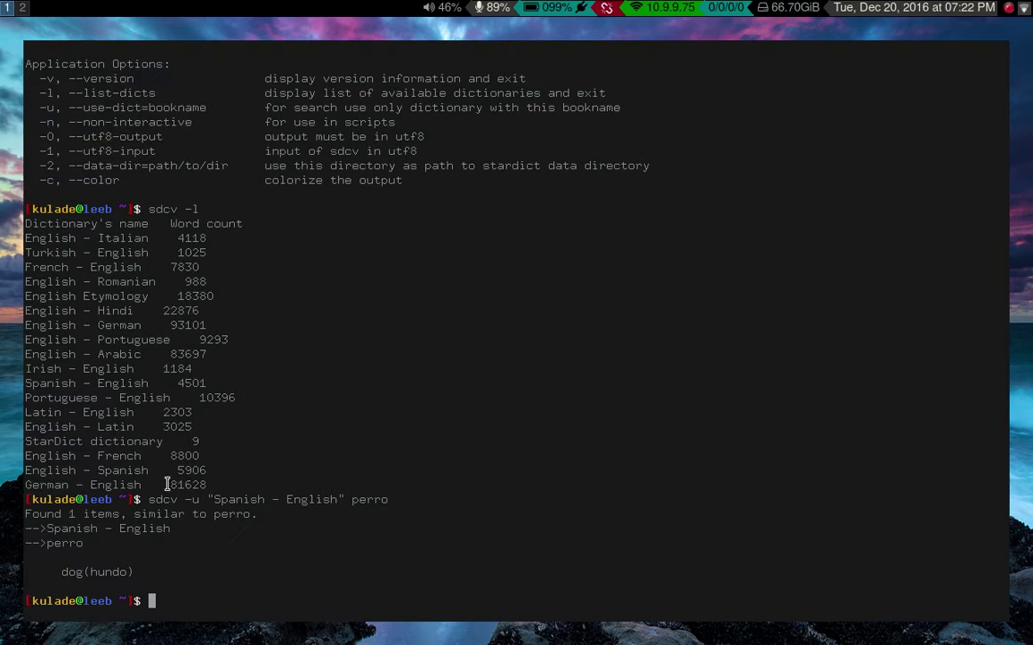
key("super+Return")
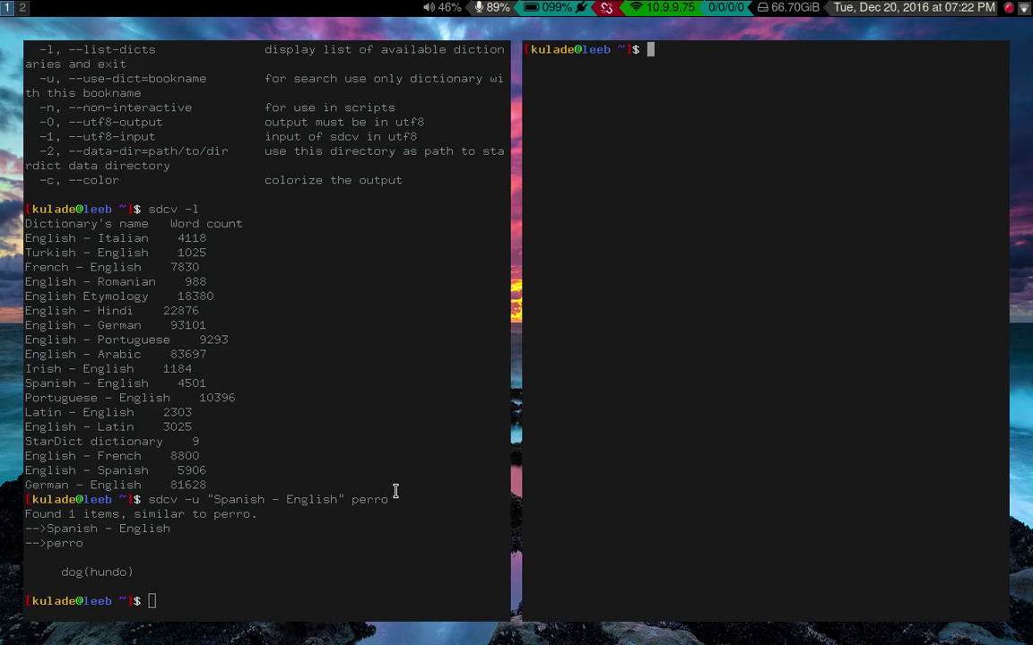
type("brc")
key("Return")
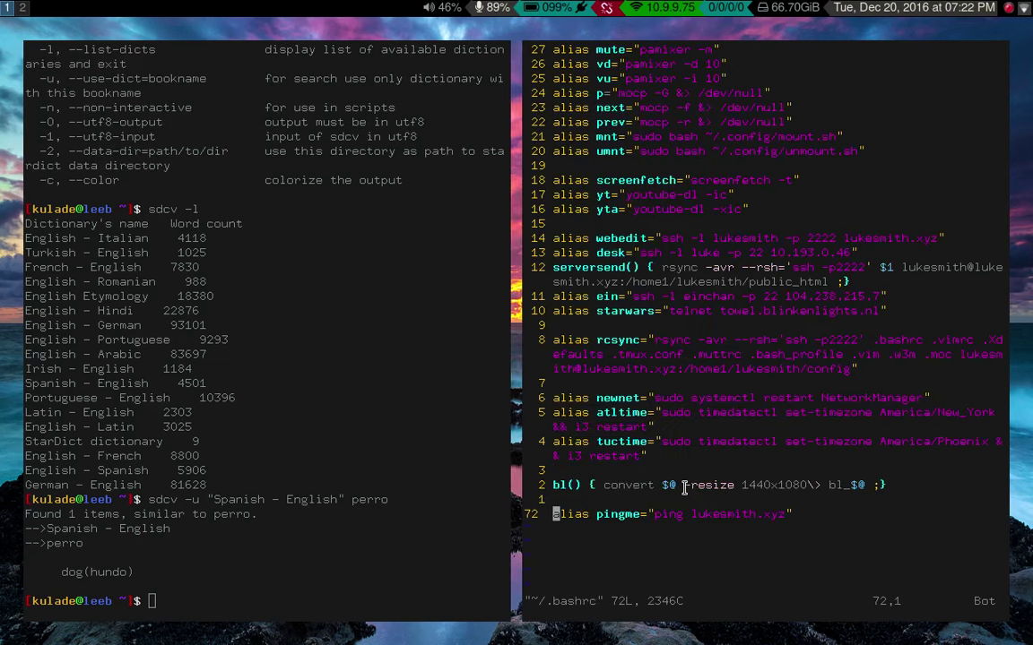
- Append alias spanword="sdcv -u \"Spanish - English\"" after a blank line at the end of ~/.bashrc, save the file, and close that terminal
key("o")
key("Return")
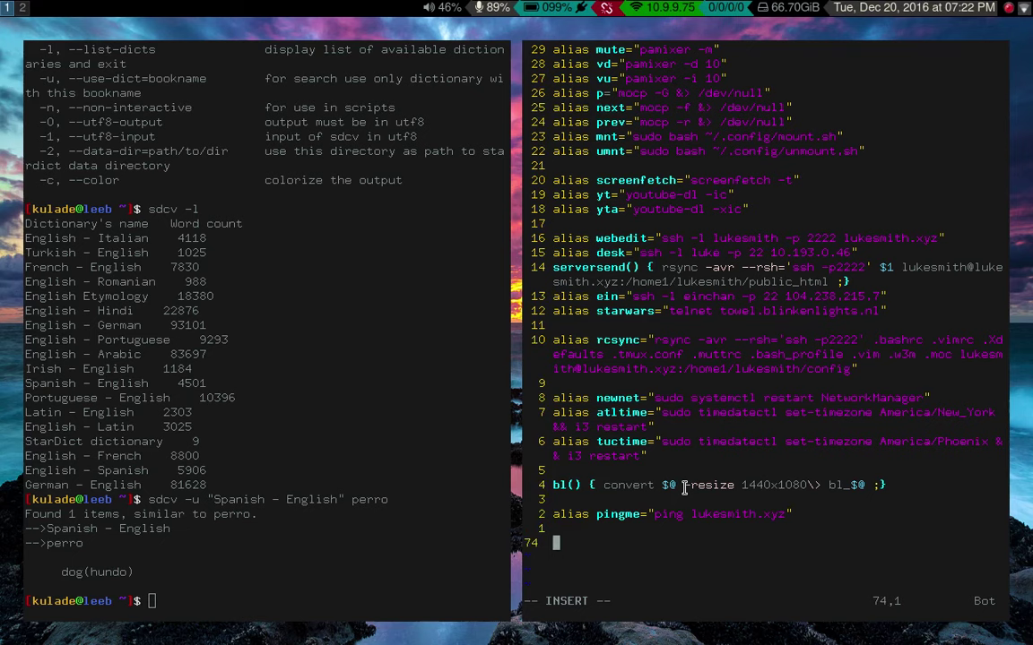
type("alias spanword=\"")
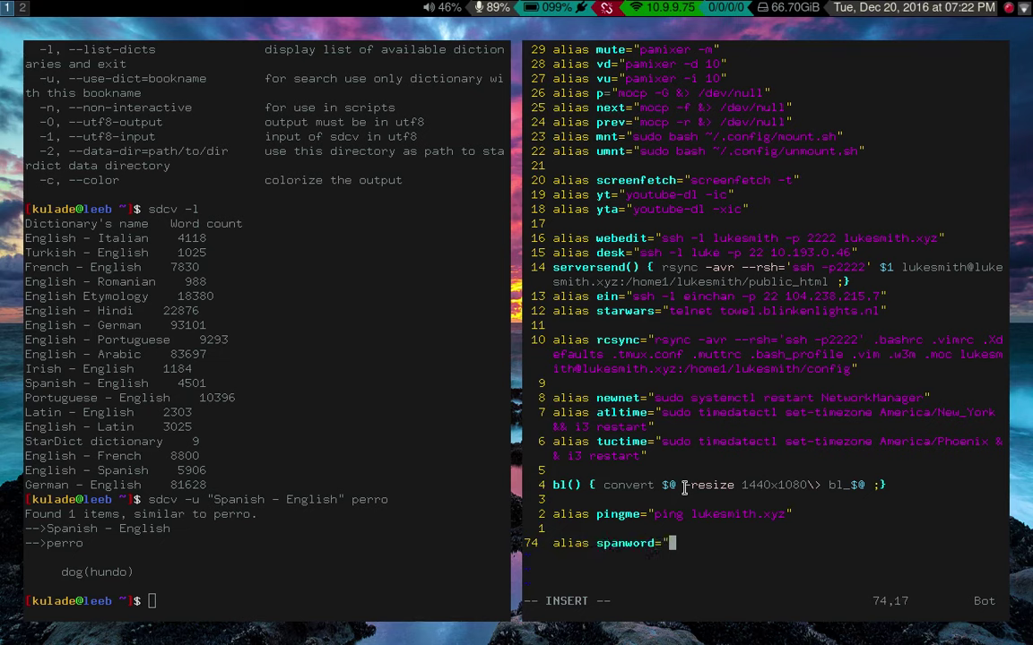
type("sdcv -u \\\"Spanb")
key("BackSpace")
type("ish")
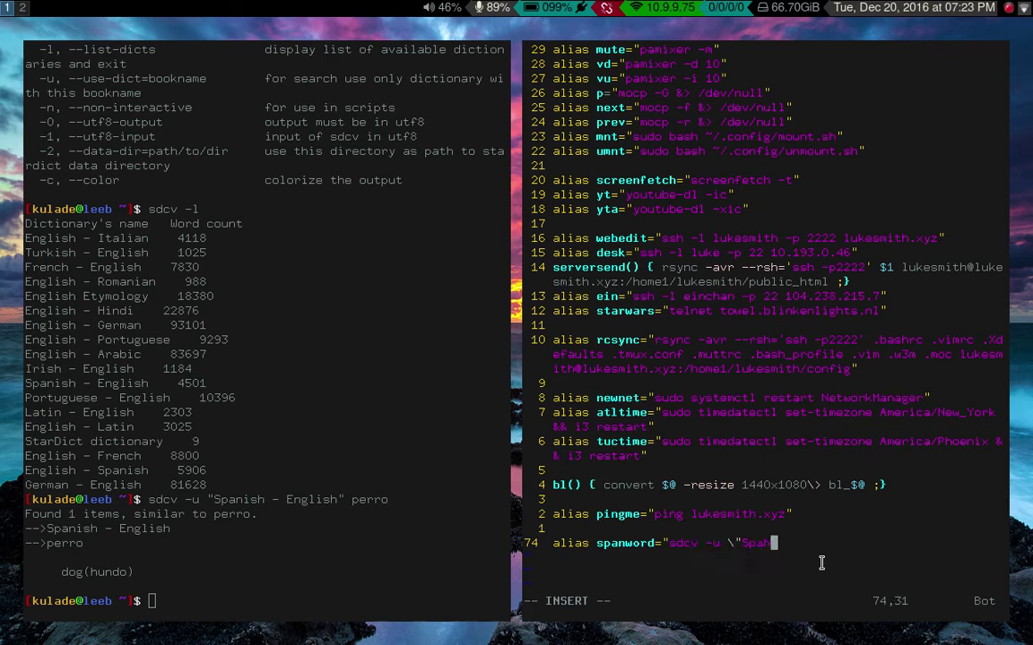
type(" - English\\\"\"")
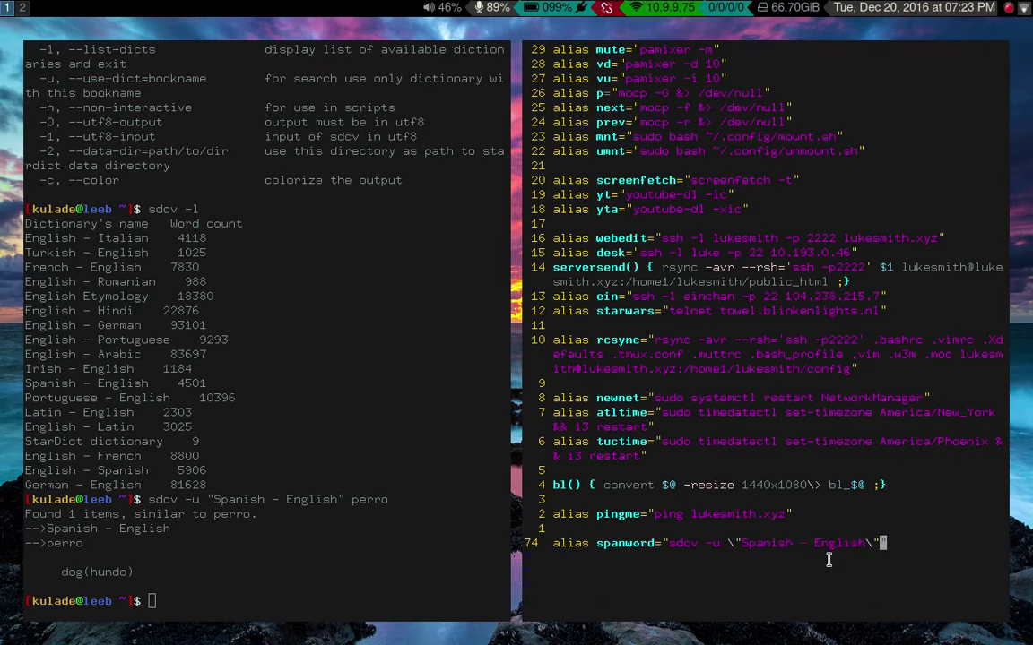
key("Escape")
type(":wq")
key("Return")
key("ctrl+d")
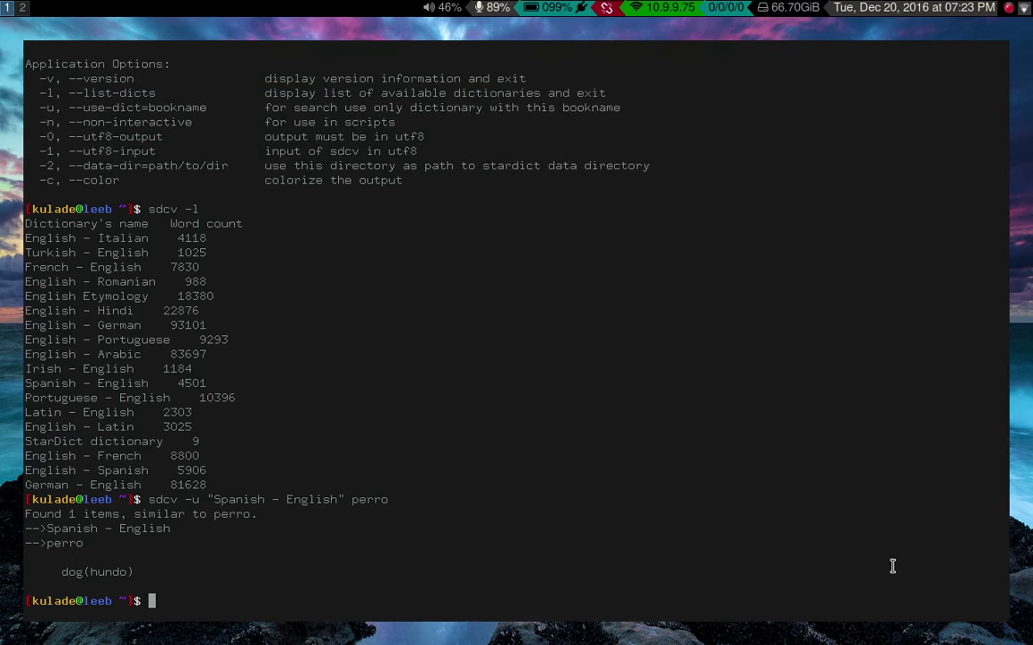
- Test the new alias in a fresh terminal by running spanword perro
key("super+Return")
type("spanword perro")
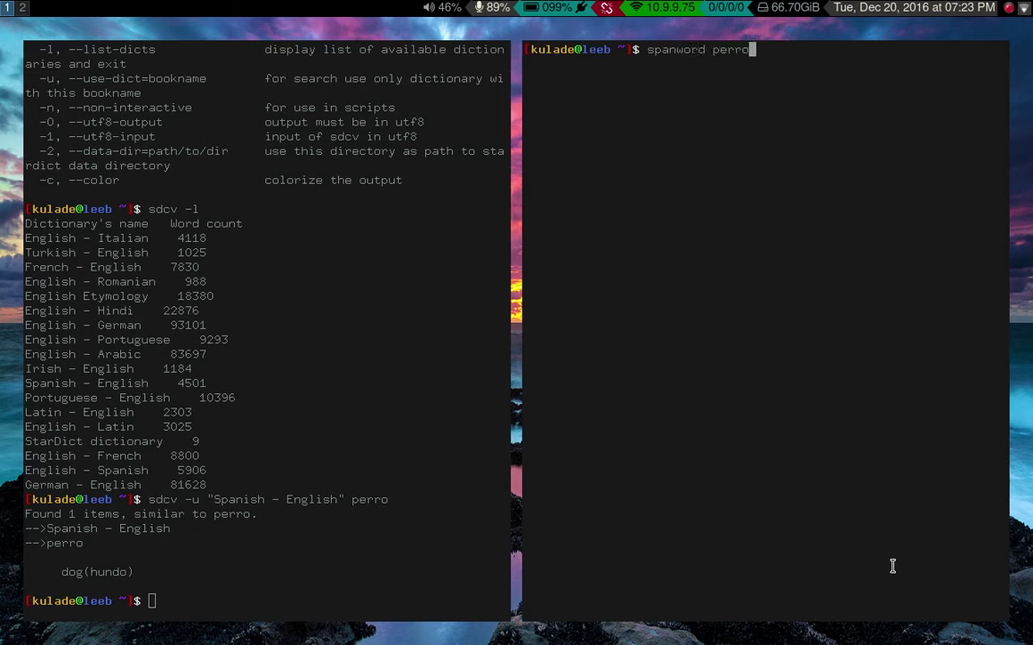
key("Return")
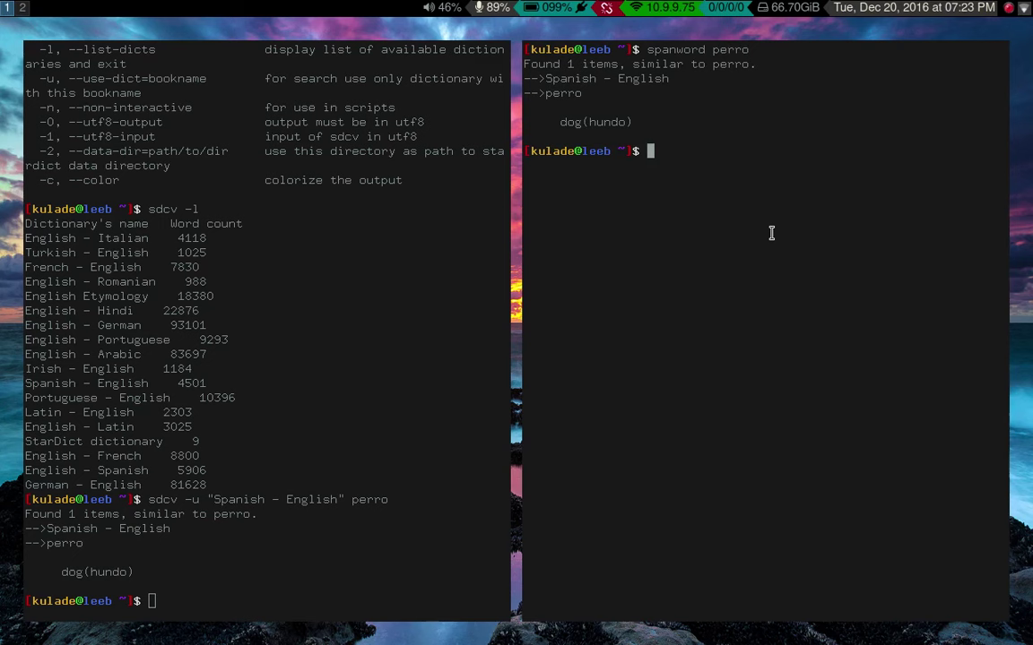
- Reopen ~/.bashrc with brc to review the spanword alias, then save, quit, and close the second terminal
type("brc")
key("Return")
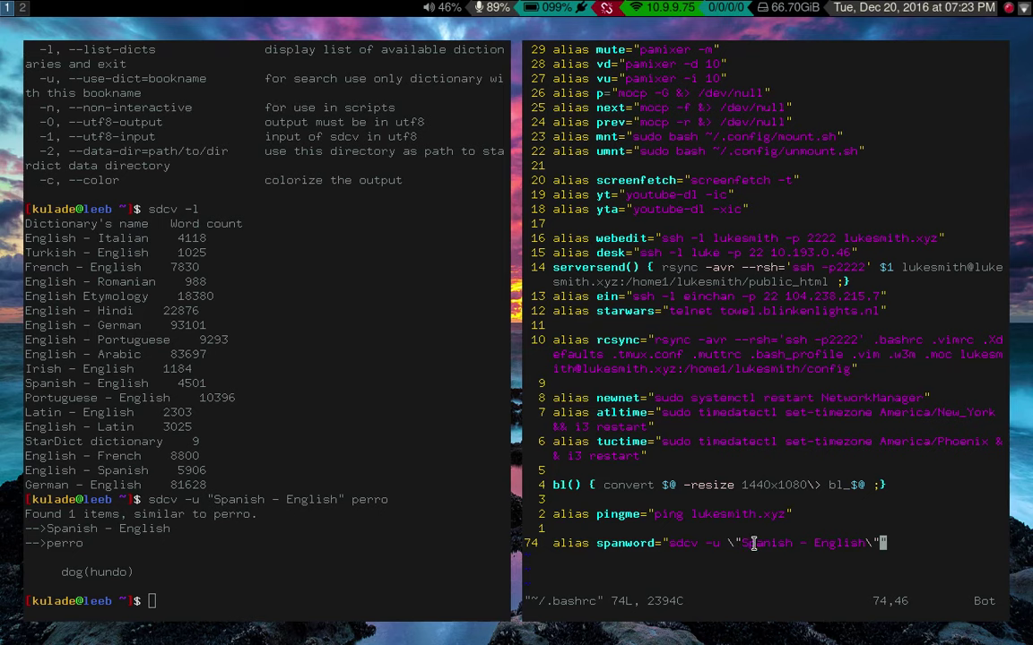
type(":wq")
key("Return")
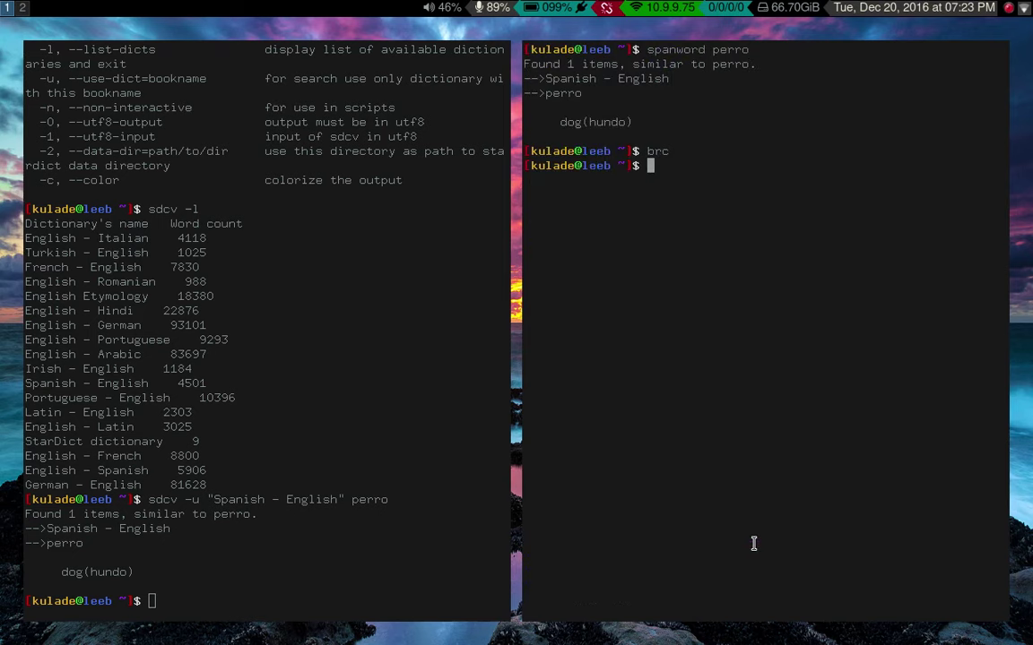
key("ctrl+d")
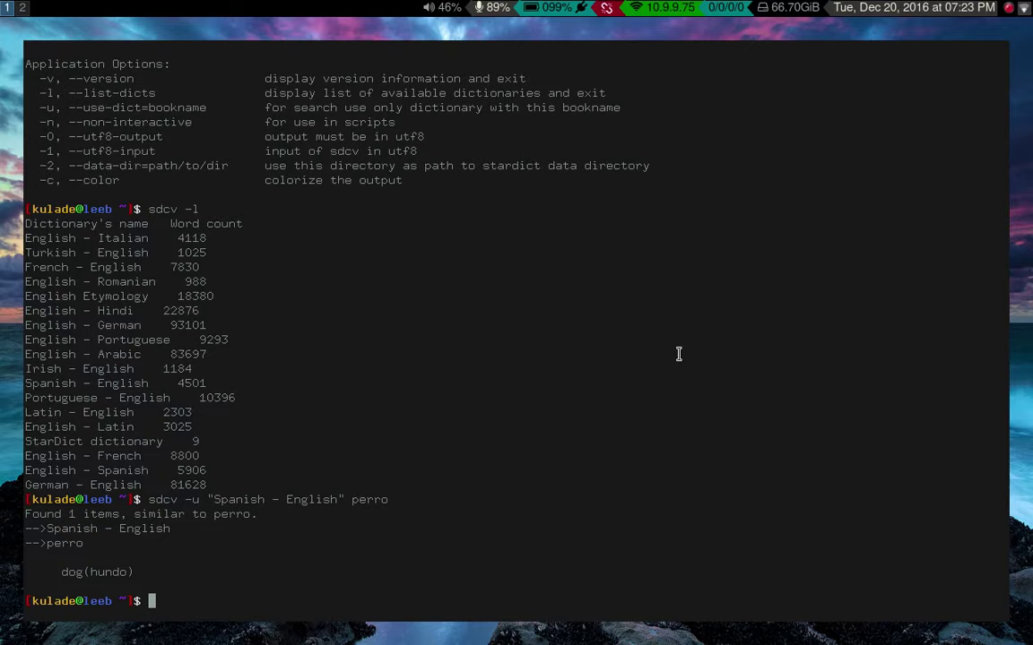
- Return to the sdcv terminal on workspace 1 after checking the browser, and look up "parole" in all dictionaries
key("super+2")
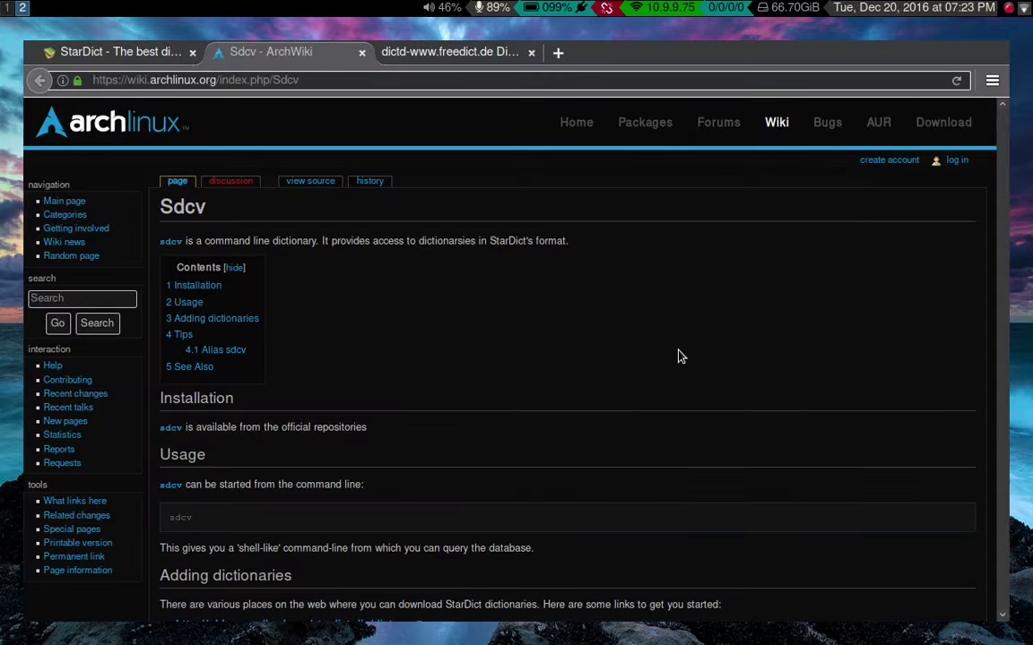
key("super+1")
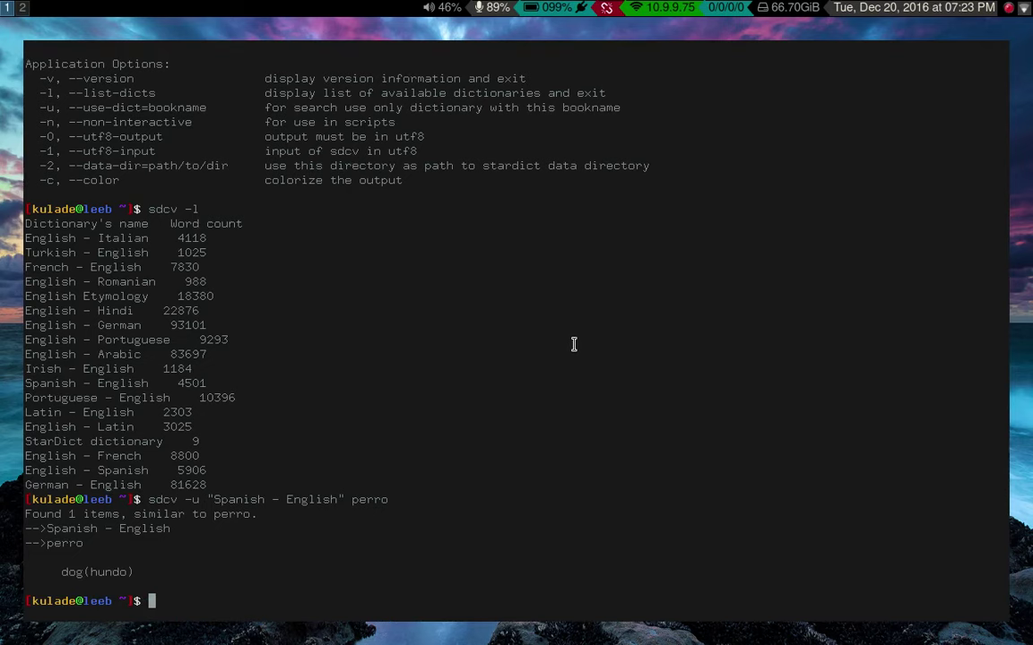
key("shift+Page_Up")
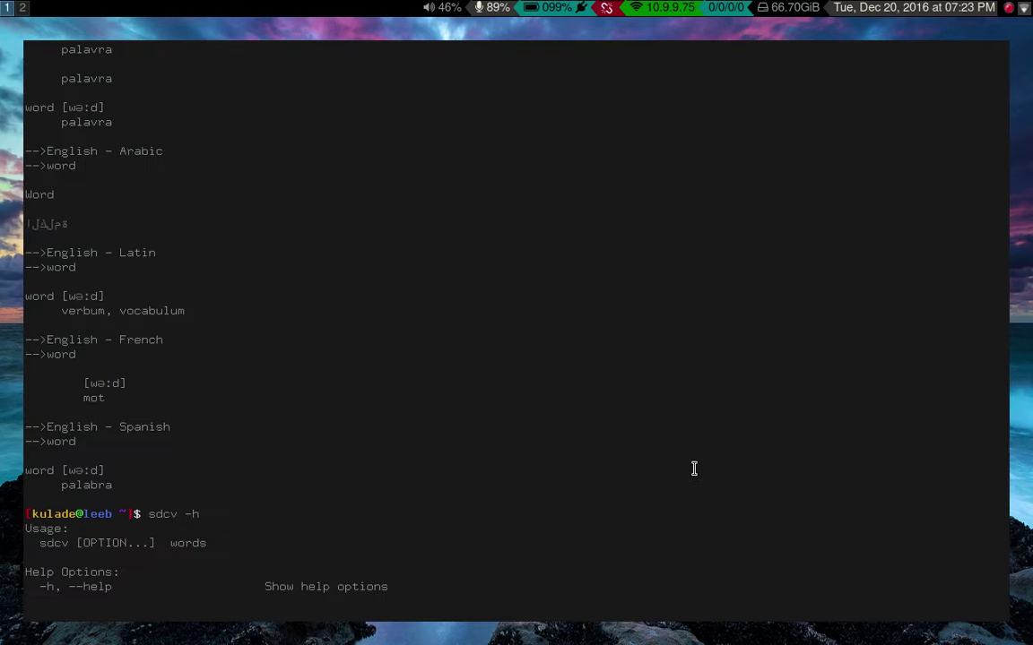
key("shift+Page_Down")
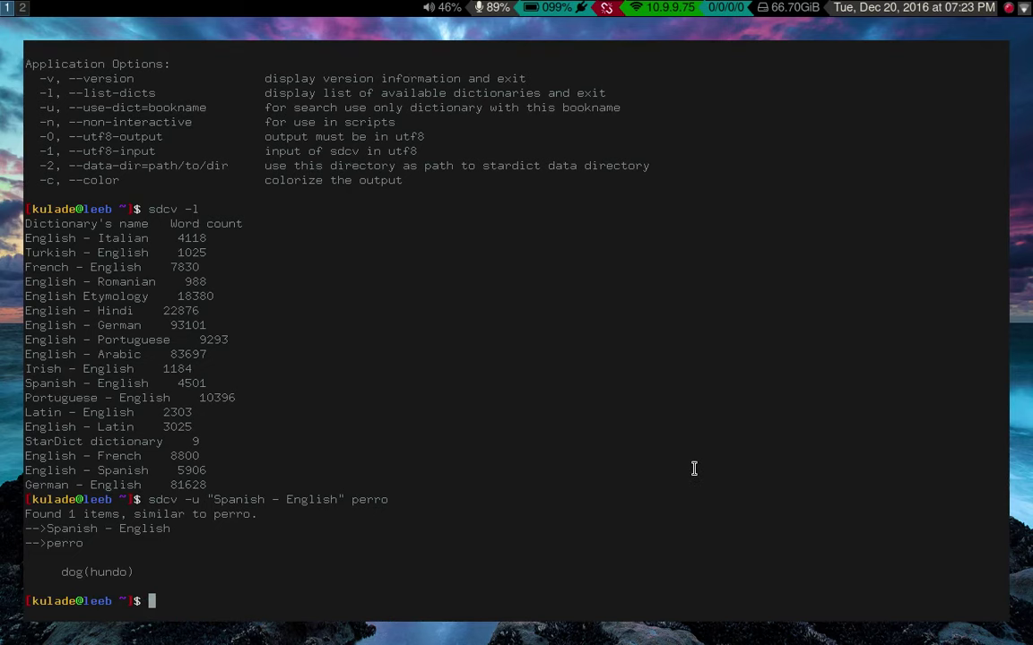
type("sdcv parole")
key("Return")
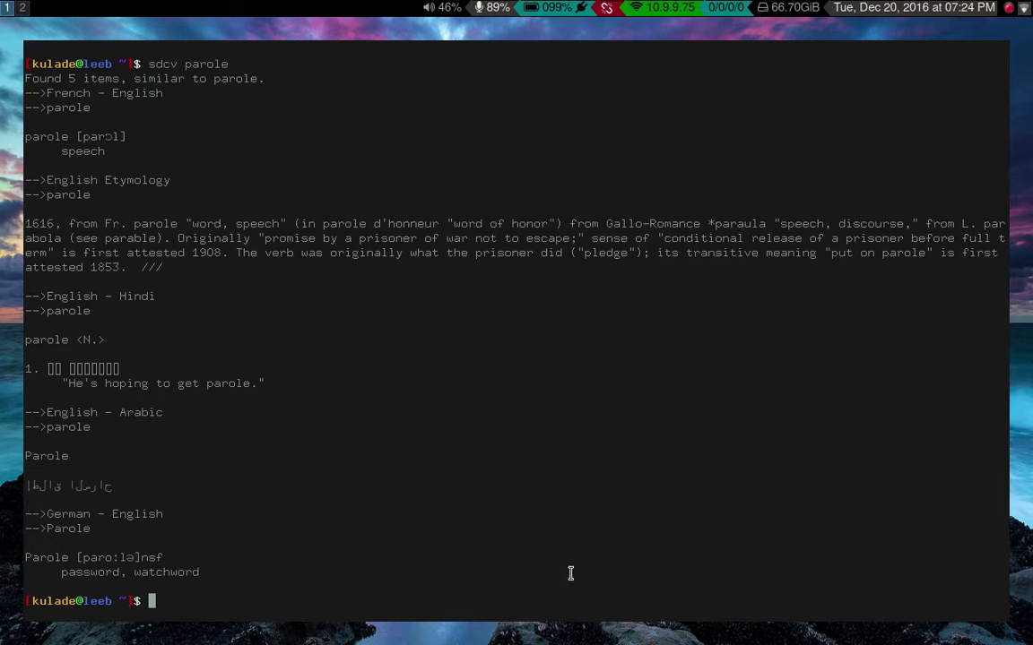
- Switch to the browser and review the StarDict homepage, including its feature descriptions and download links
key("super+2")
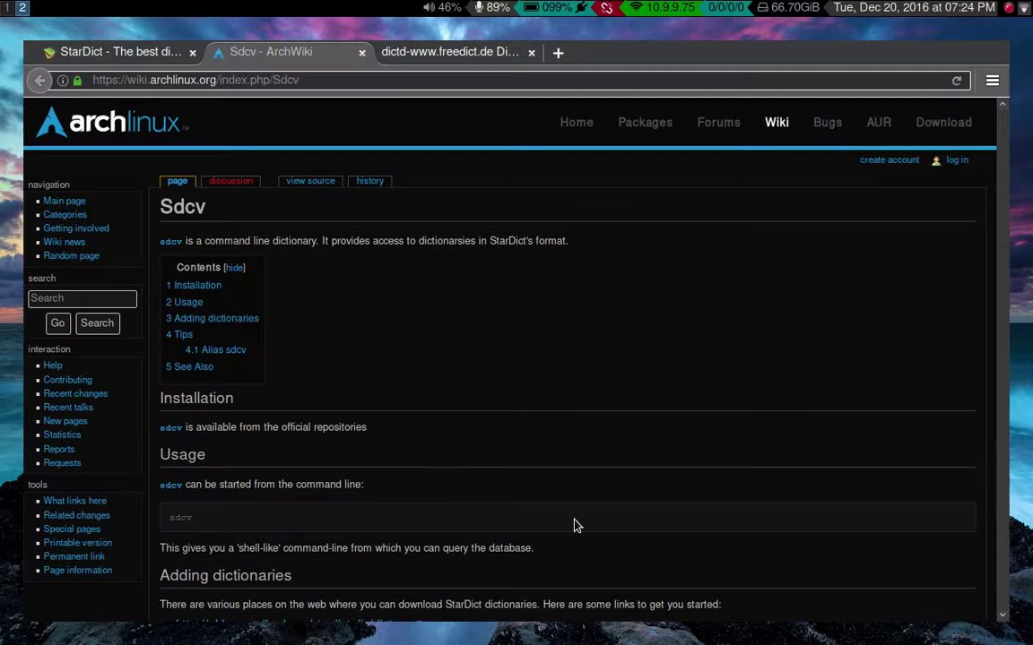
key("super+3")
key("super+2")
left_click(80, 47)
scroll(927, 439, "down", 15)
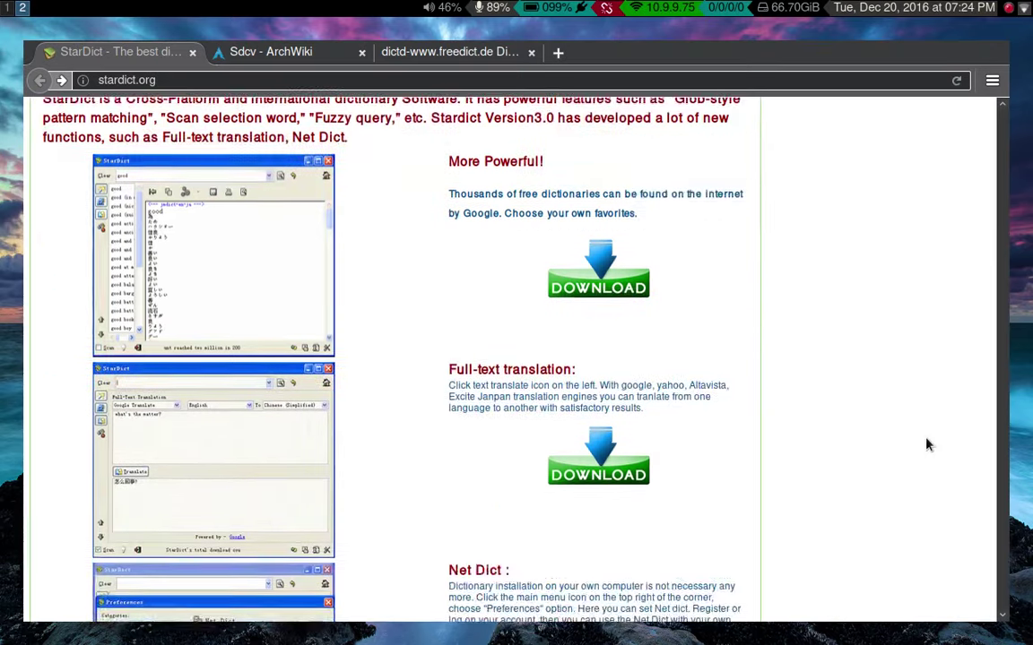
scroll(923, 449, "up", 15)
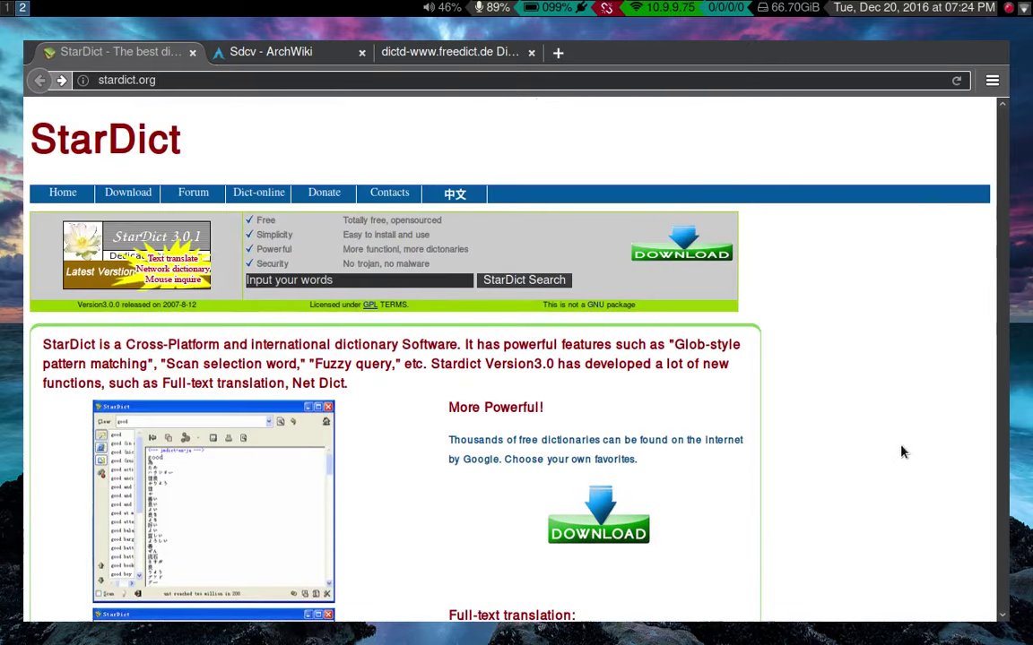